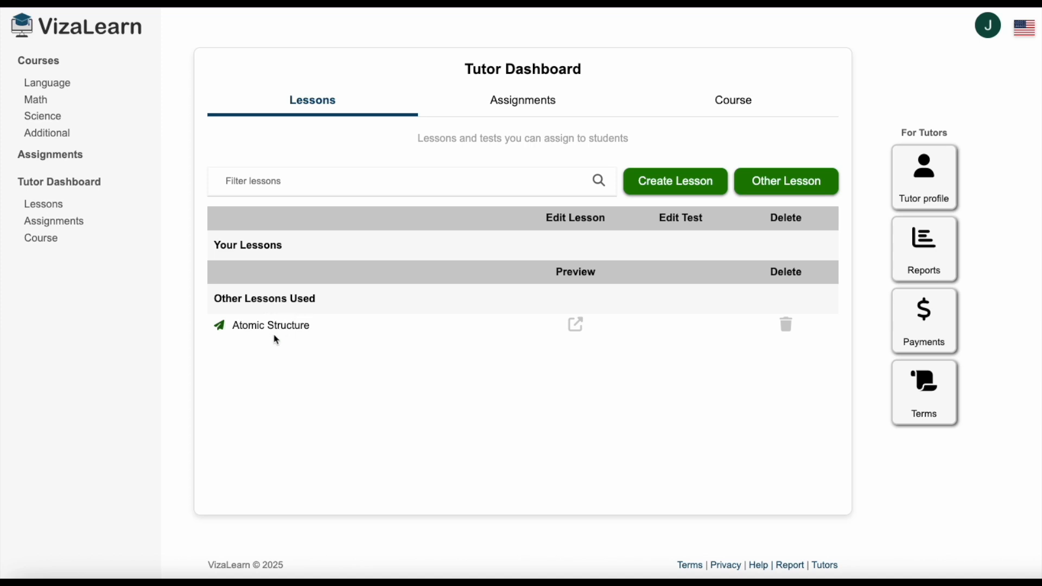
# Add the Introduction to Limits lesson from the beginner level of the Calculus course to the tutor's lessons.
pyautogui.click(36, 101)
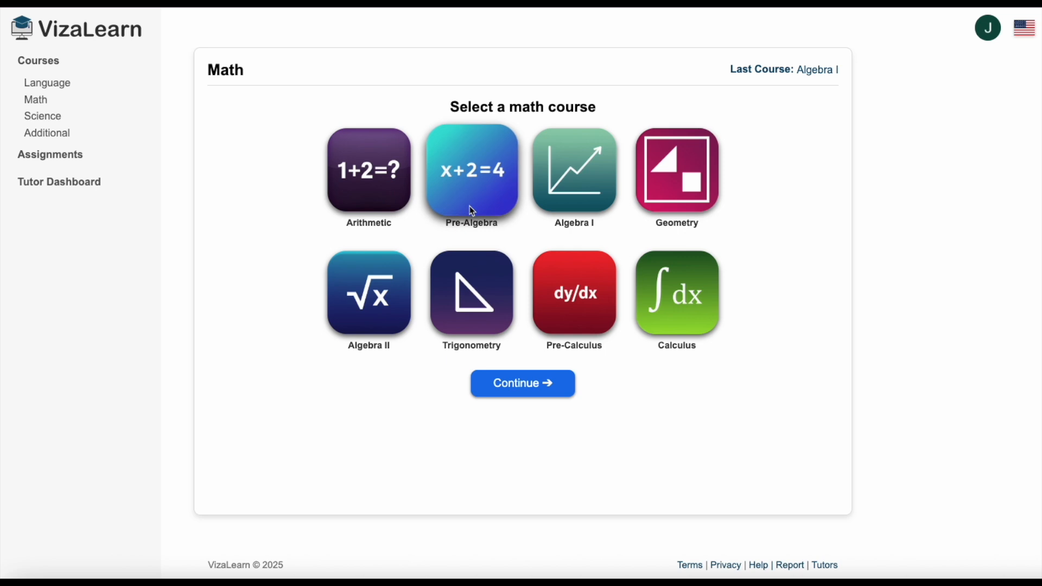
pyautogui.click(665, 295)
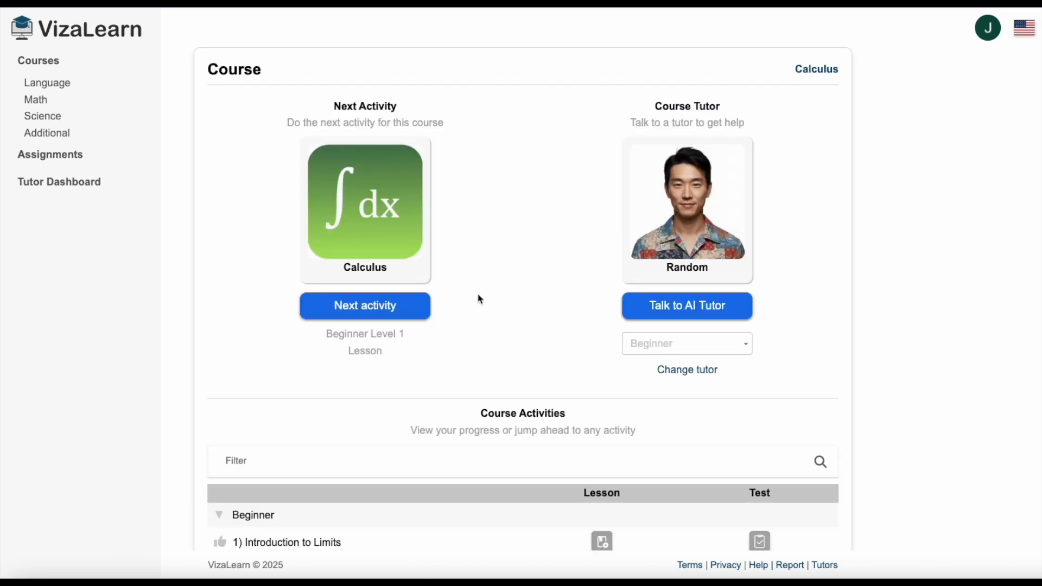
pyautogui.scroll(-5, 479, 298)
pyautogui.scroll(-1, 477, 299)
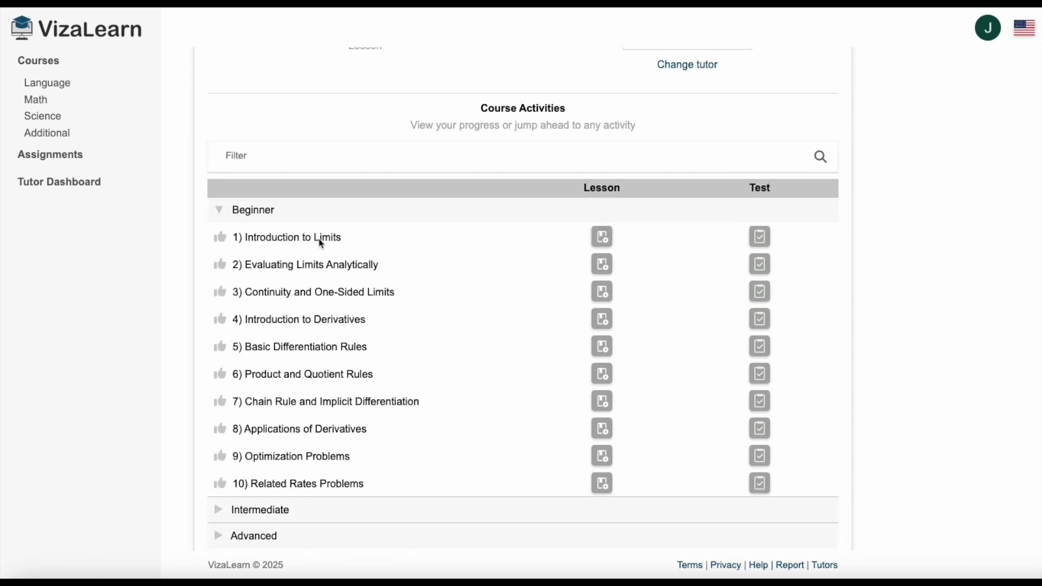
pyautogui.click(220, 239)
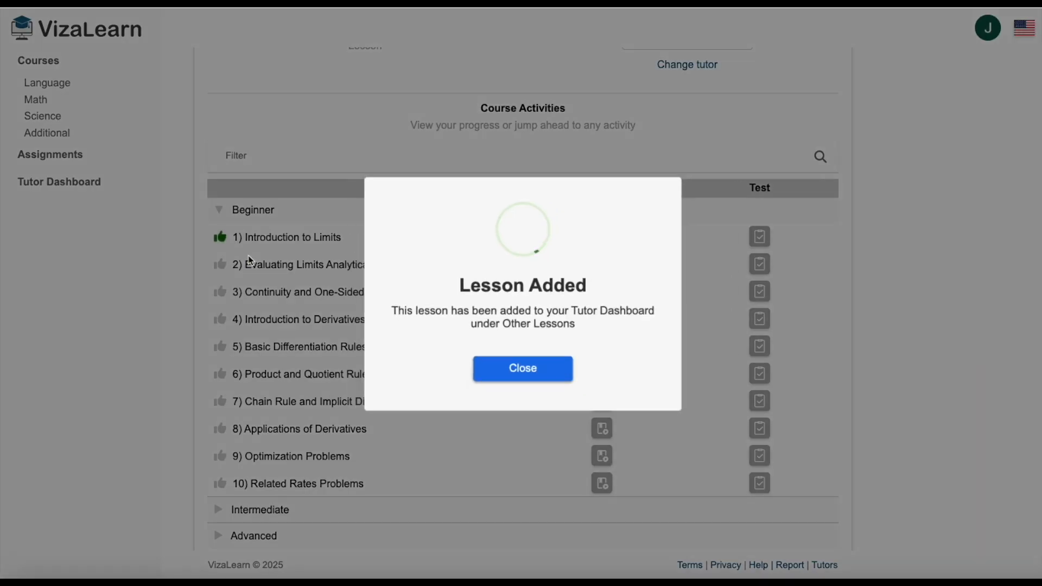
pyautogui.click(521, 384)
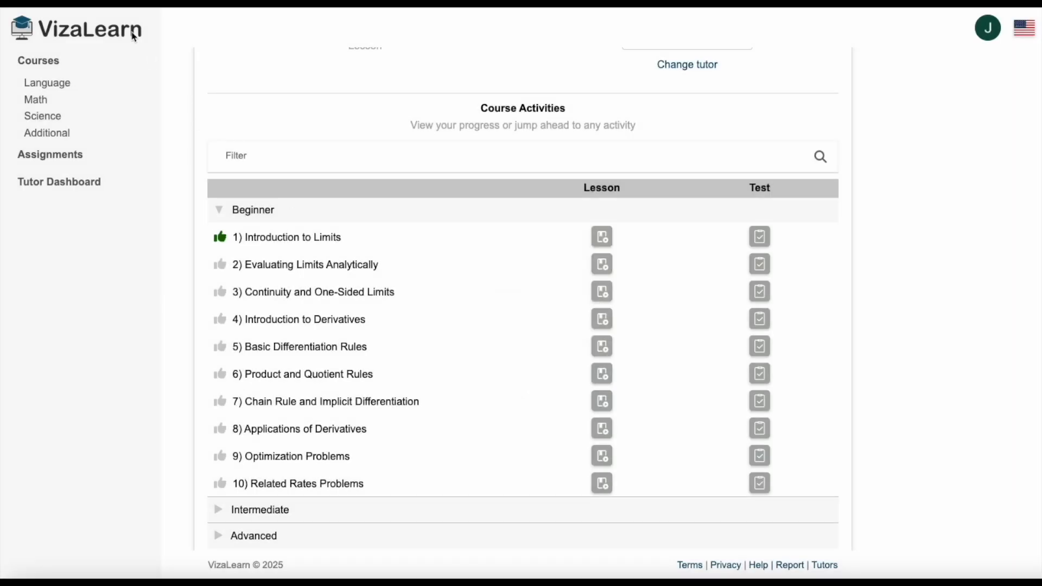
# Assign the Introduction to Limits lesson by email to the student's address with the instructions "Please complete this by Friday".
pyautogui.click(74, 189)
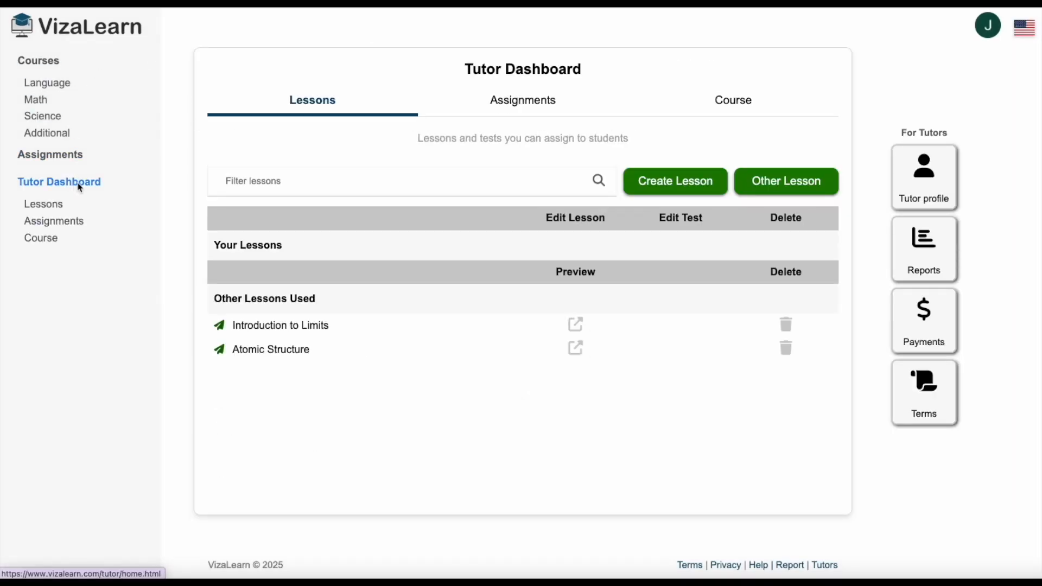
pyautogui.click(221, 327)
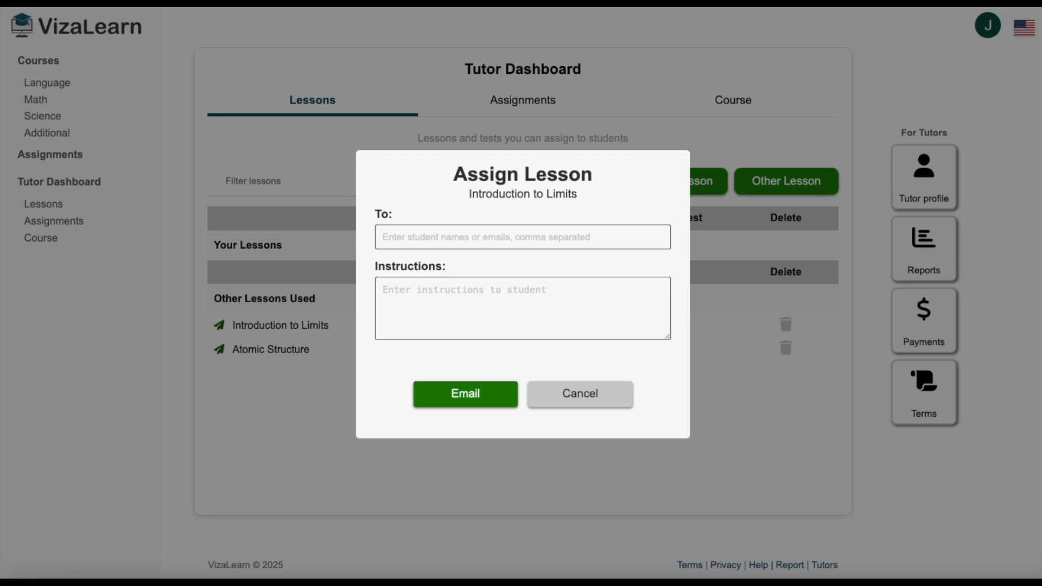
pyautogui.click(411, 239)
pyautogui.hotkey('ctrl', 'v')
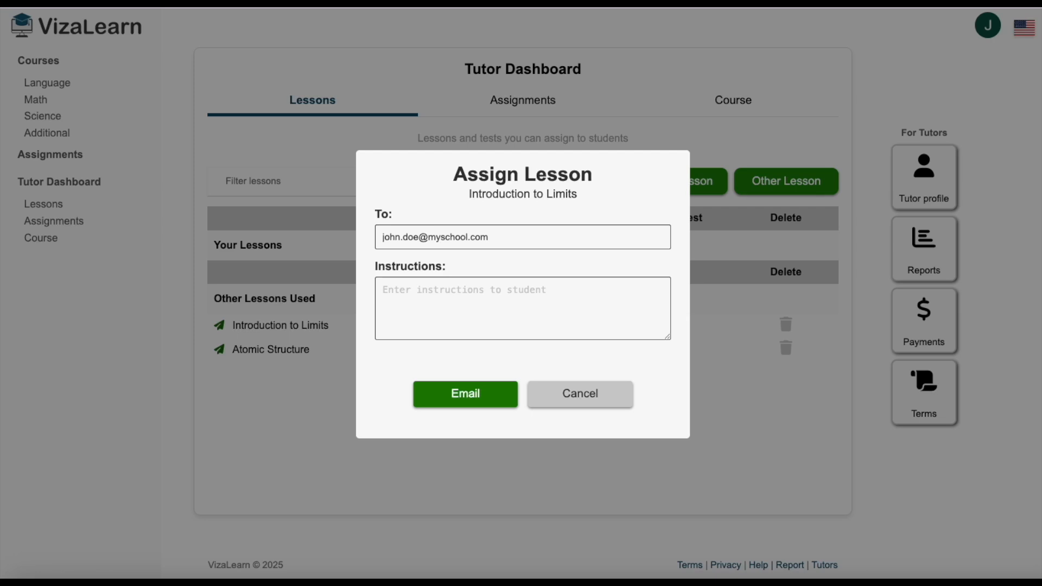
pyautogui.click(439, 299)
pyautogui.write('Please complete this by Friday')
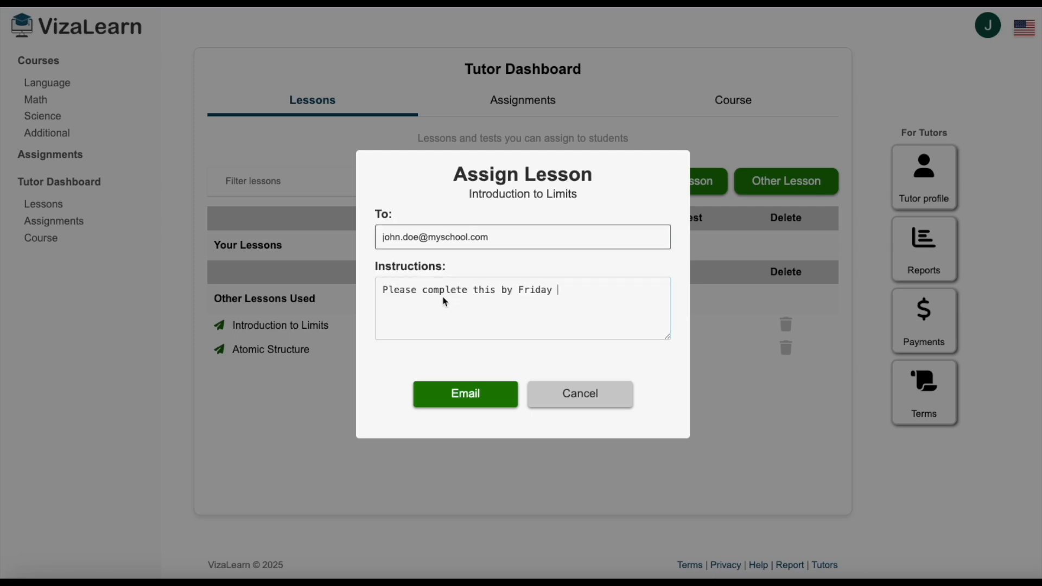
pyautogui.click(473, 400)
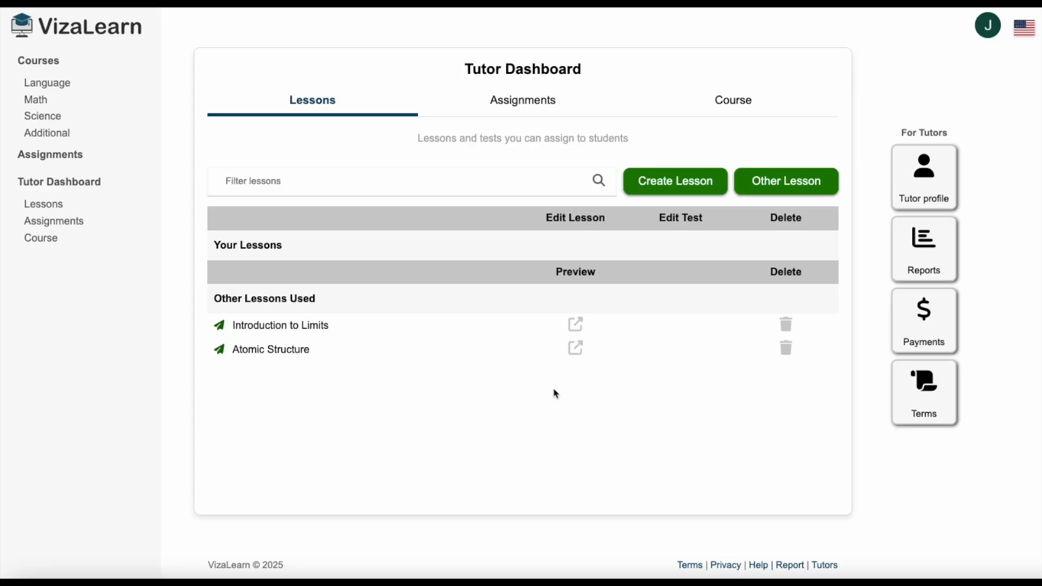
# Describe a new 8th-grade lesson on graphing curves with step-by-step instructions, a y=x^2+1 graph from -3 to 3, a 6-row table, and 5 test questions.
pyautogui.click(661, 185)
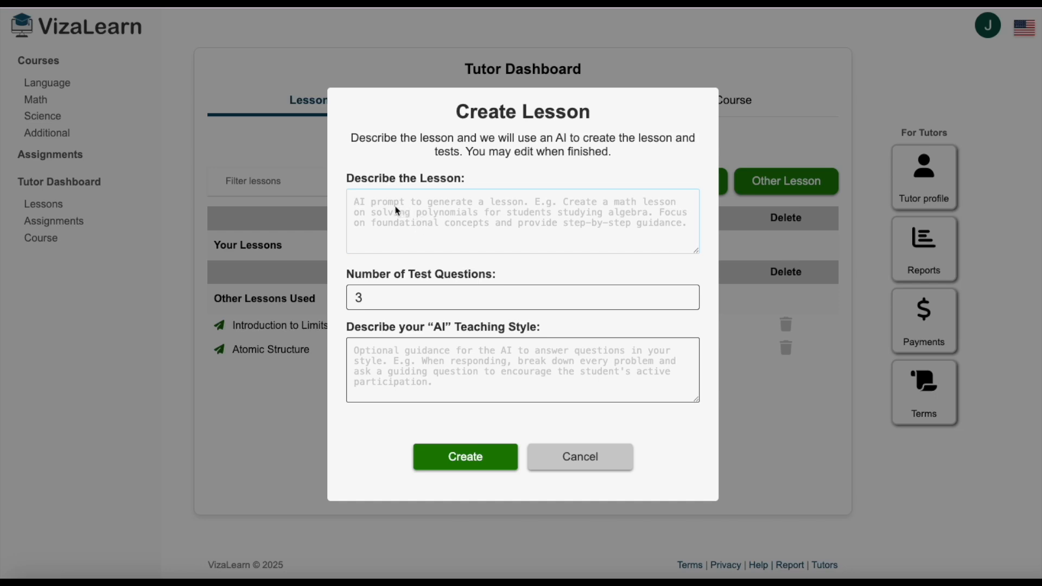
pyautogui.write('Create a lesson on how to graph curves, designed for an 8th grader, with step-by-step instructions for graphing. Include a graph that plots y=x^2+1 from -3 to 3. Also include a table with example results for this plot (6 rows).')
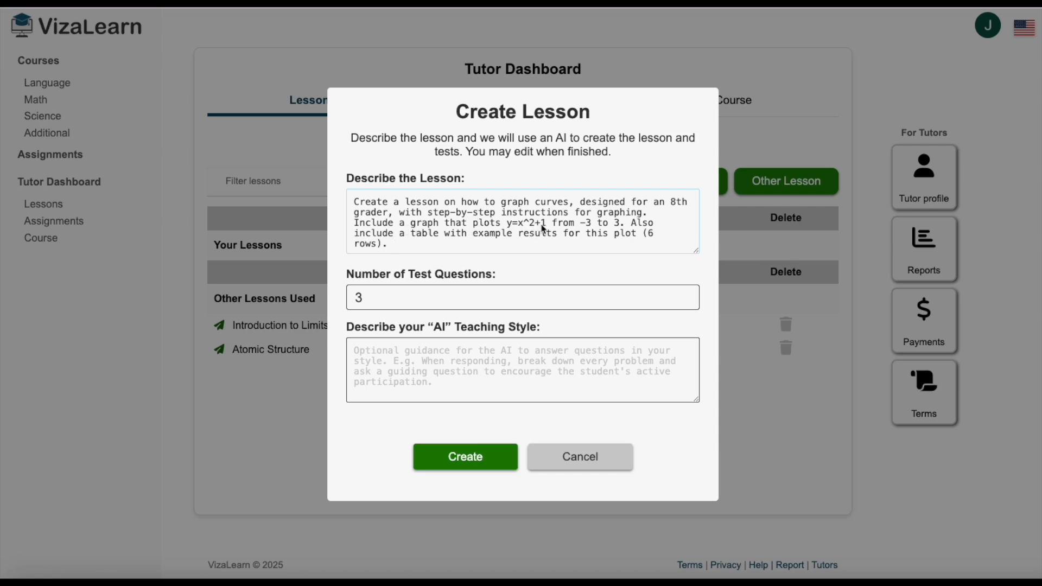
pyautogui.click(445, 307)
pyautogui.click(417, 338)
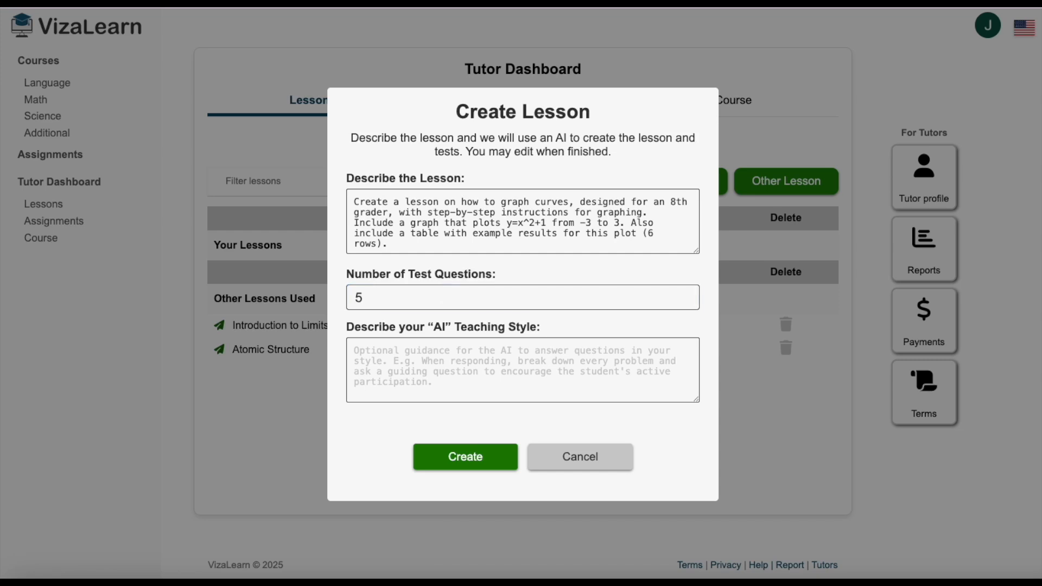
# Set the AI teaching style to suggest first building a table of X and Y points, then plotting each on the graph, and create the lesson.
pyautogui.click(386, 359)
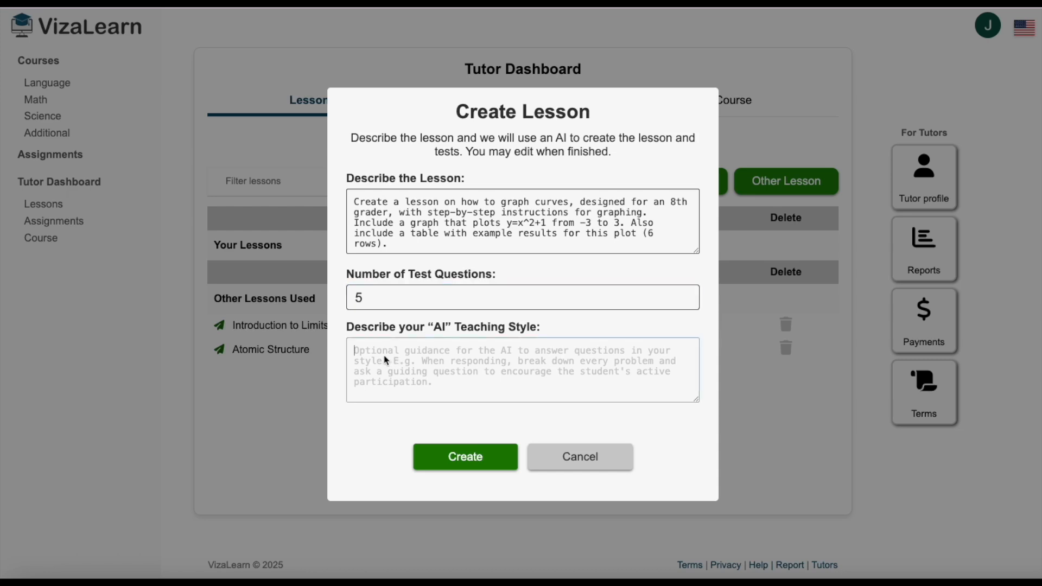
pyautogui.write('If the student asks for help with graphing a function, suggest the user build a table first of X and Y points and then plot each on the graph.')
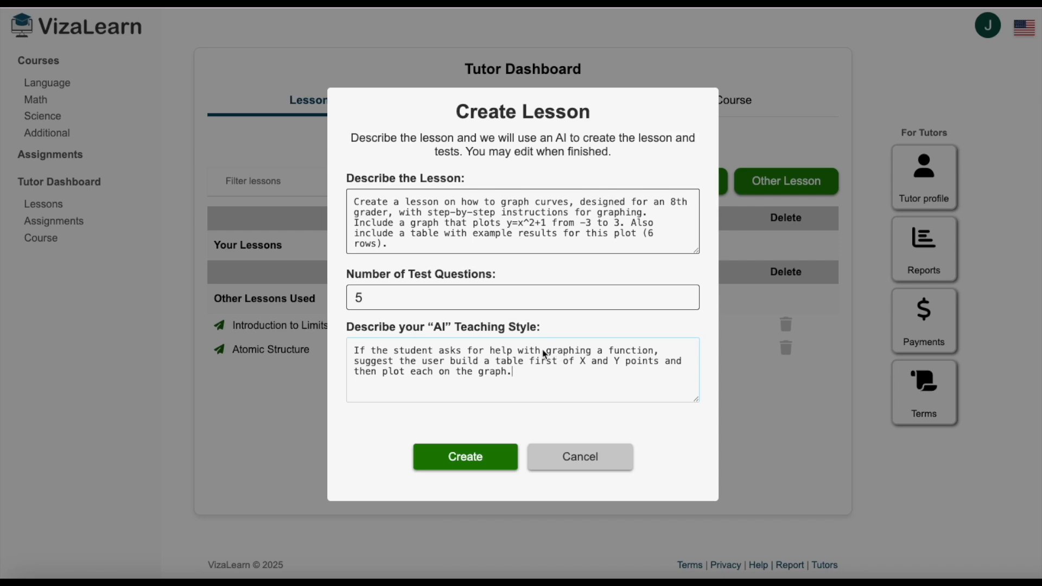
pyautogui.click(476, 465)
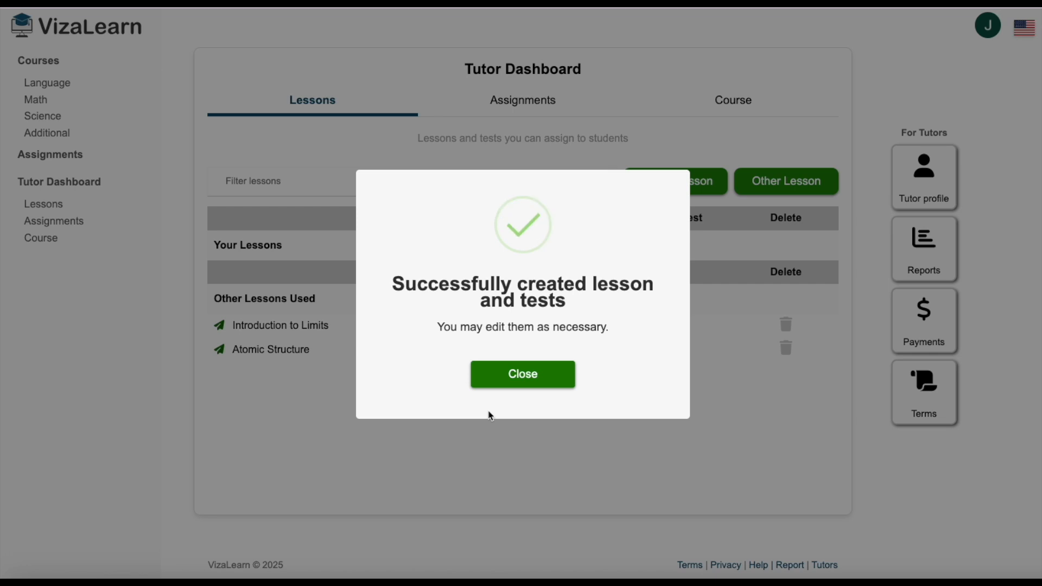
pyautogui.click(526, 378)
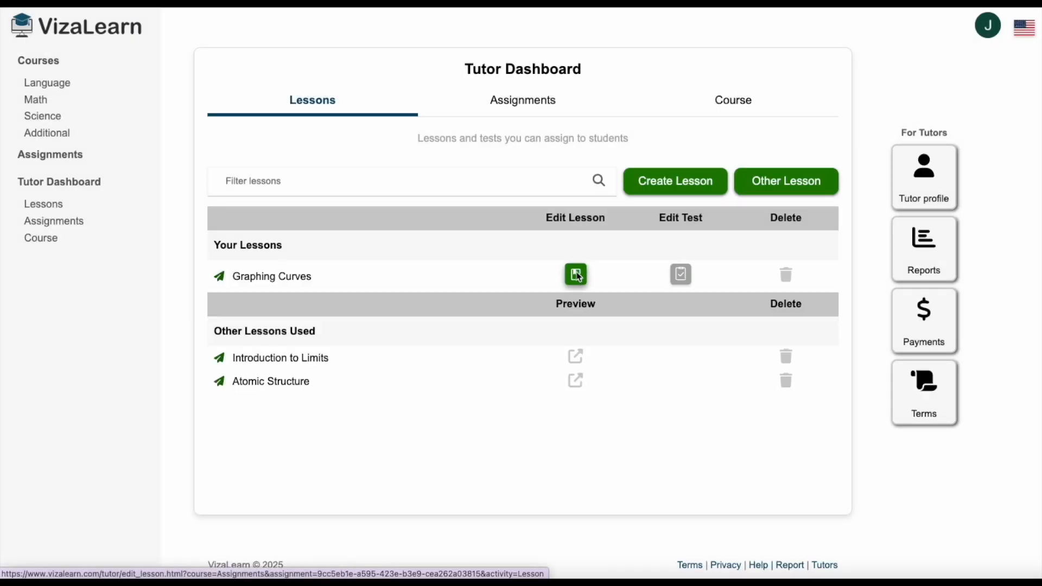
# Open the Graphing Curves lesson for editing and review its instructions, table of values and graph.
pyautogui.click(577, 276)
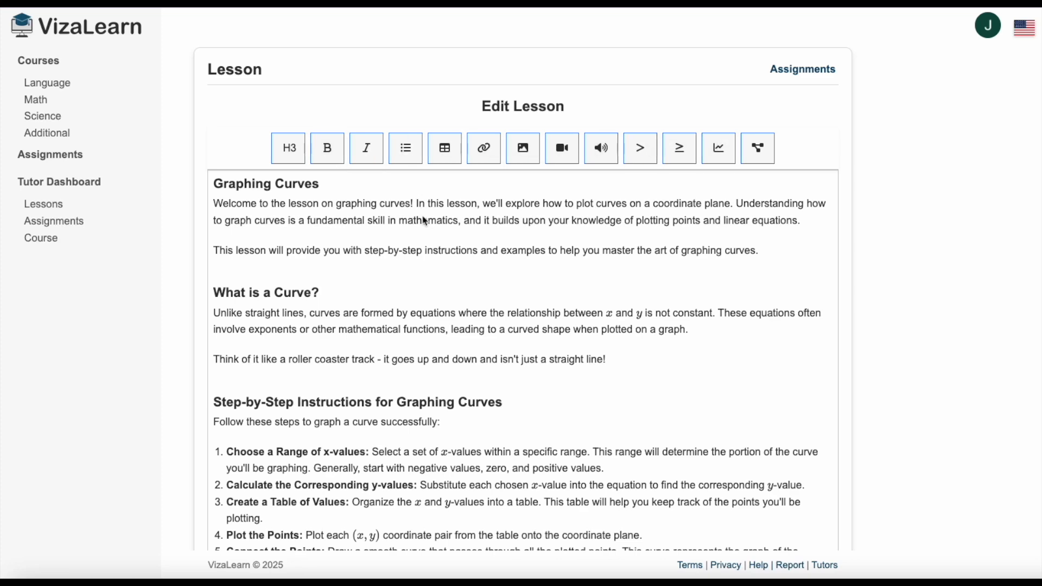
pyautogui.scroll(-3, 431, 223)
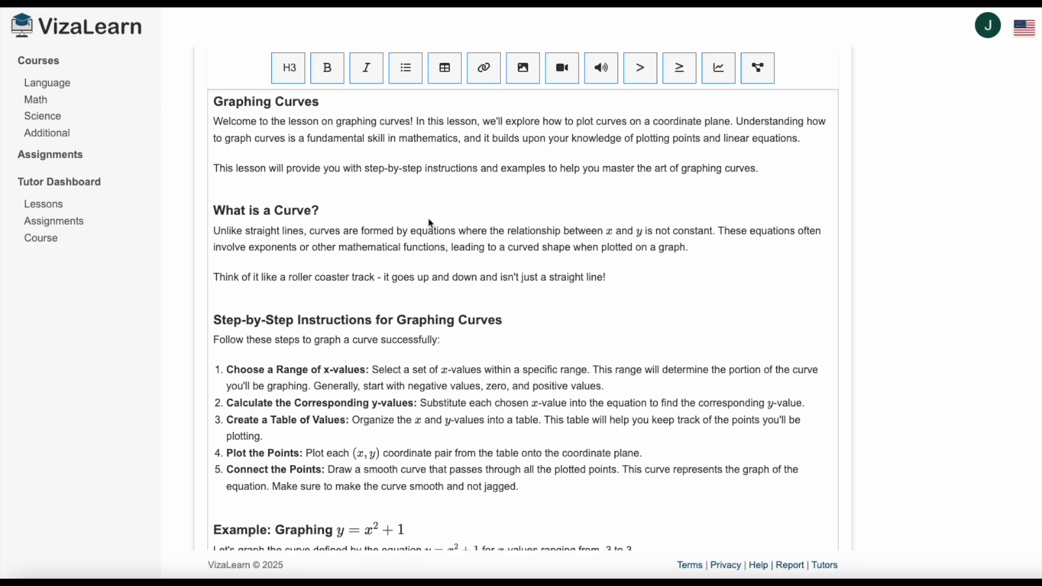
pyautogui.scroll(-4, 430, 223)
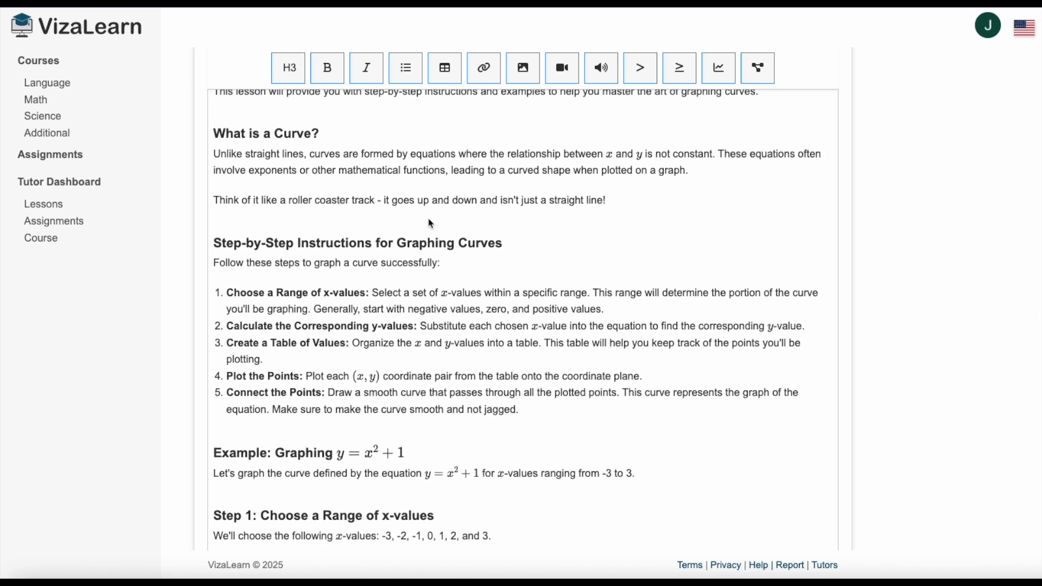
pyautogui.scroll(-7, 430, 224)
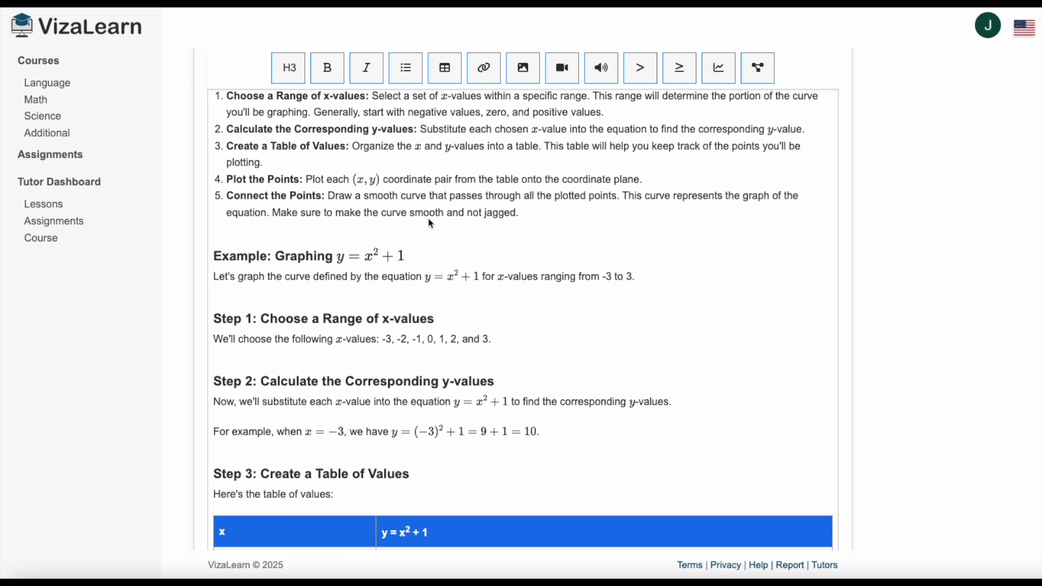
pyautogui.scroll(-9, 431, 223)
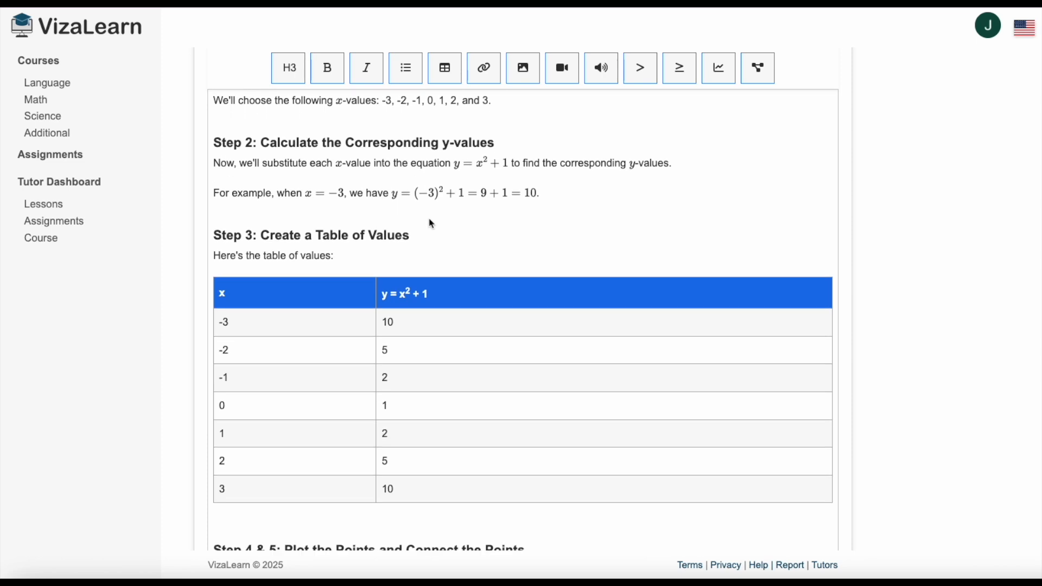
pyautogui.scroll(-9, 432, 223)
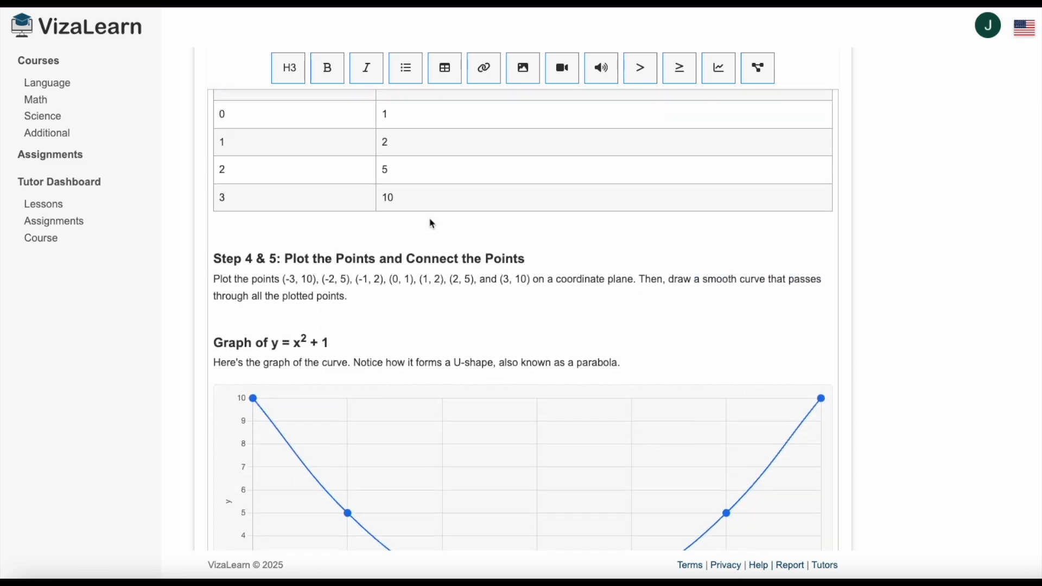
pyautogui.scroll(-6, 432, 224)
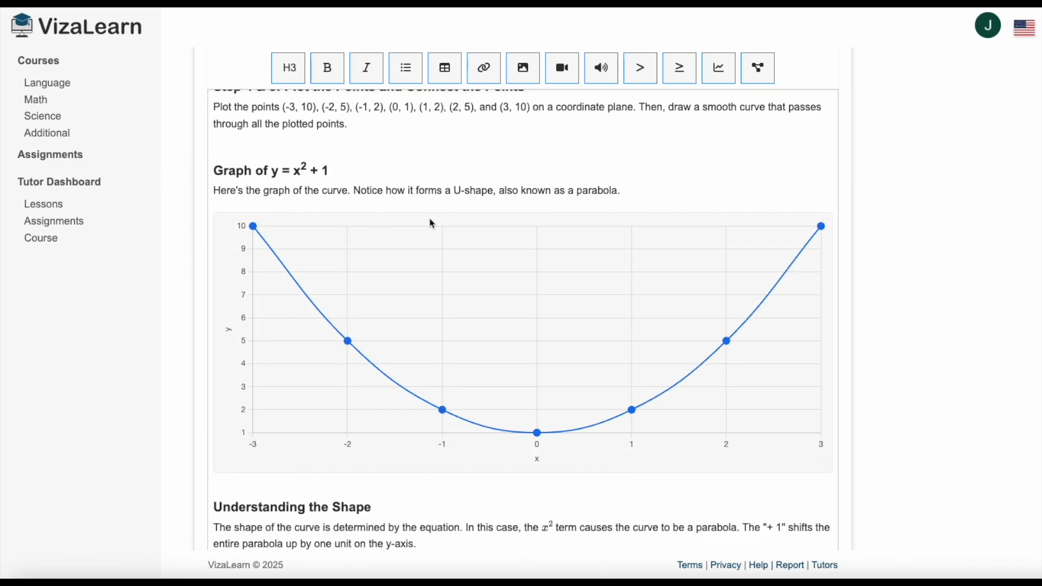
pyautogui.scroll(-5, 432, 223)
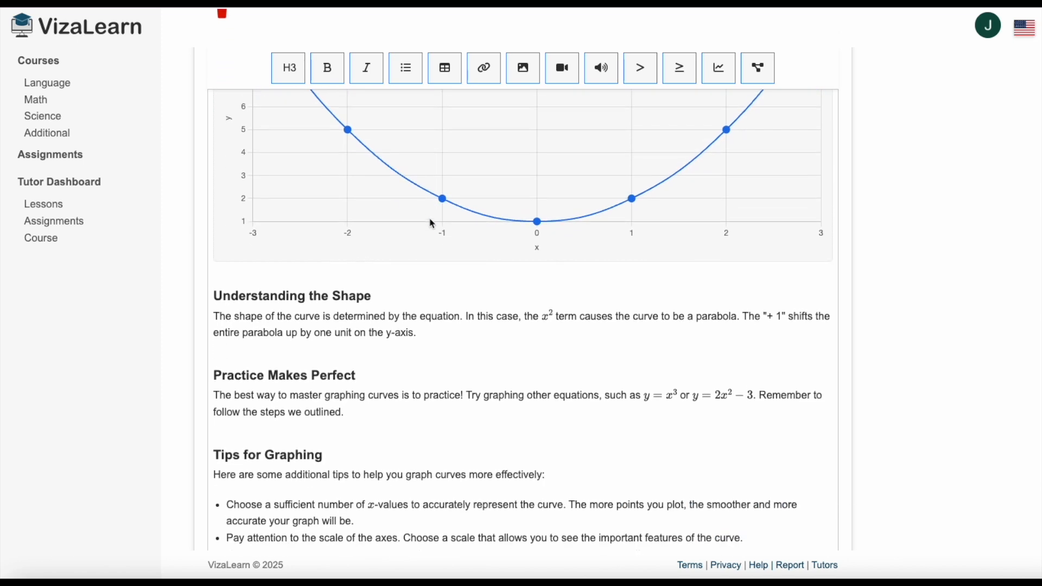
pyautogui.scroll(11, 433, 223)
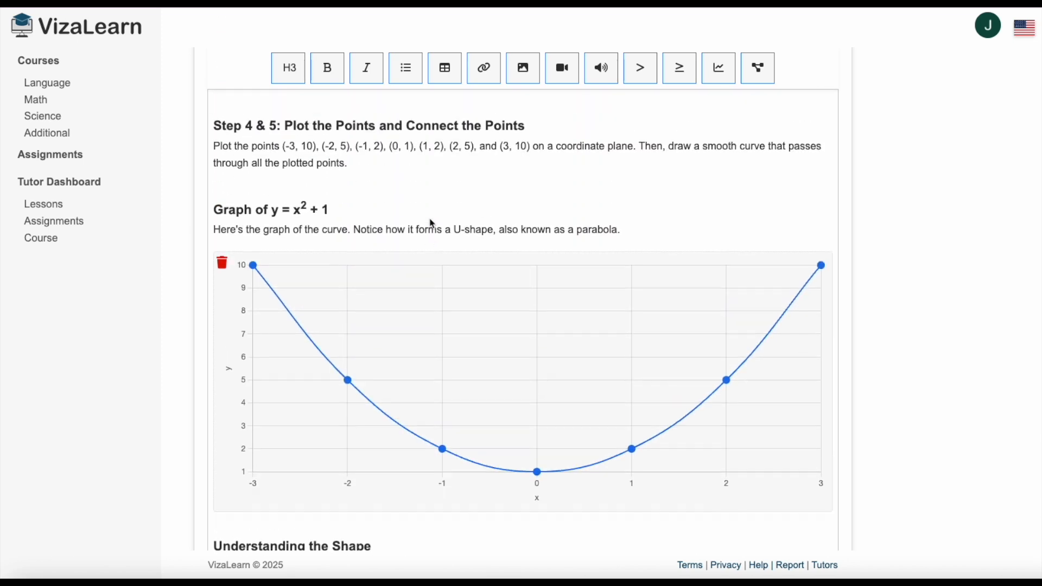
# Save the Graphing Curves lesson and check its closing sections and practice problems.
pyautogui.click(414, 245)
pyautogui.press('super+s')
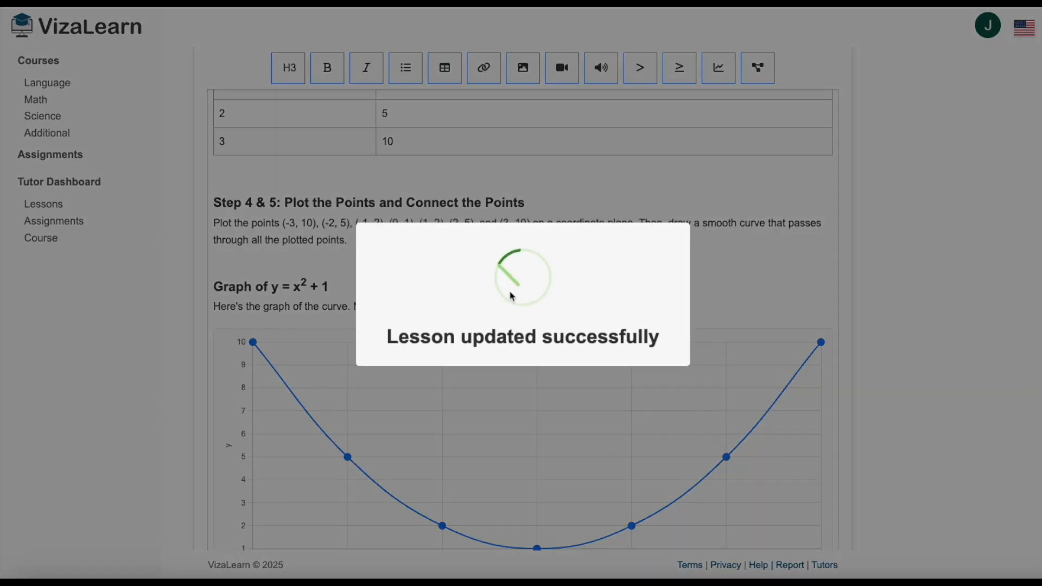
pyautogui.scroll(-20, 426, 212)
pyautogui.scroll(-7, 426, 217)
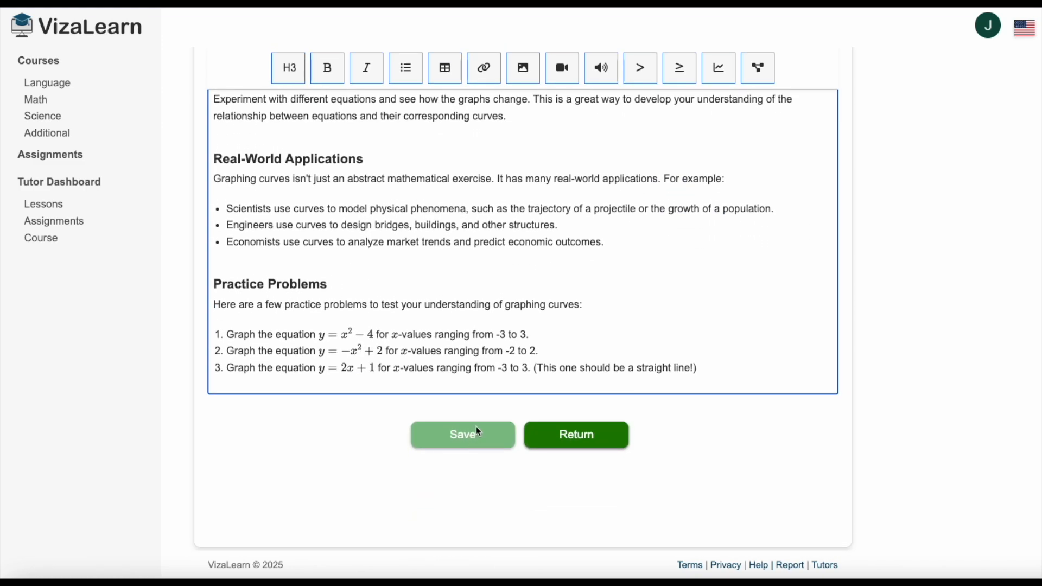
pyautogui.scroll(20, 478, 431)
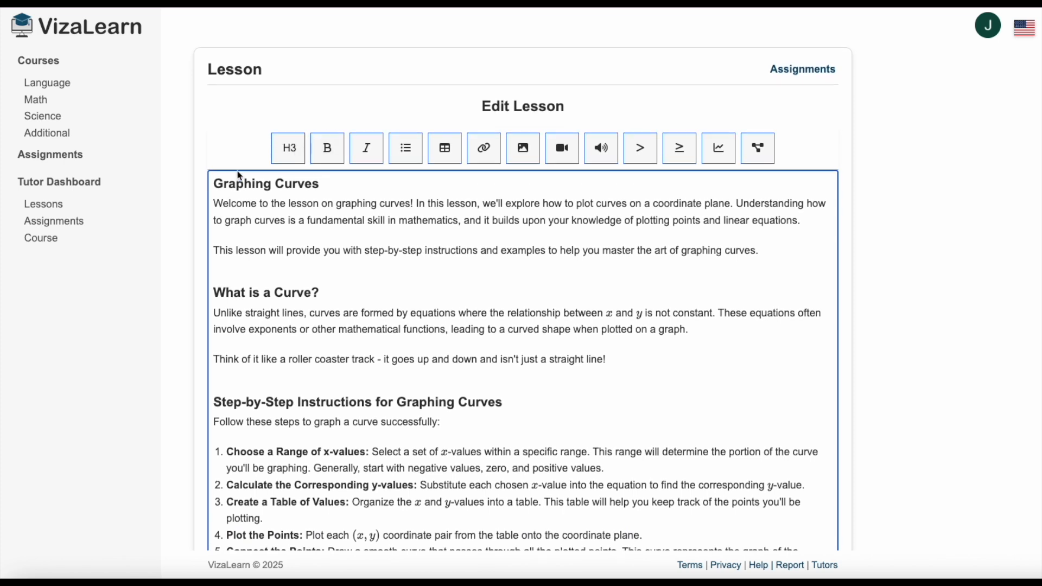
# Open the test of the Graphing Curves lesson for editing and review its questions with the correct and incorrect answers.
pyautogui.click(74, 183)
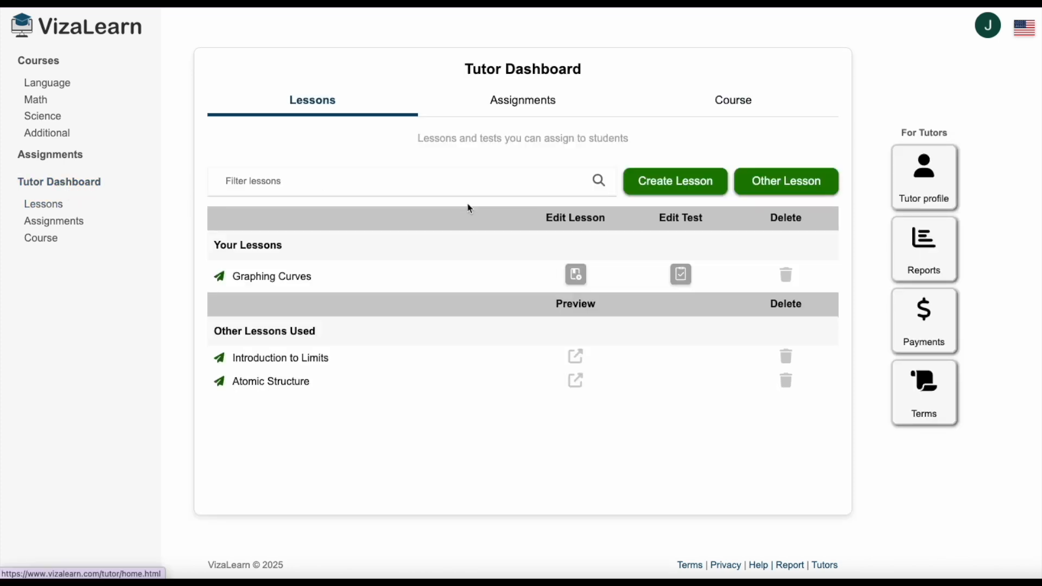
pyautogui.click(683, 275)
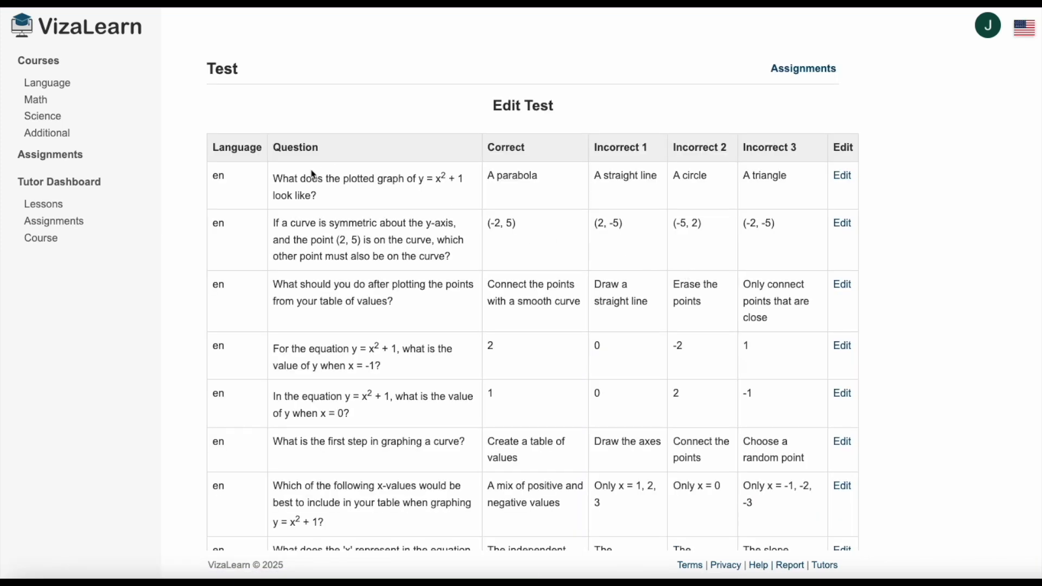
pyautogui.scroll(-1, 441, 263)
pyautogui.scroll(1, 441, 263)
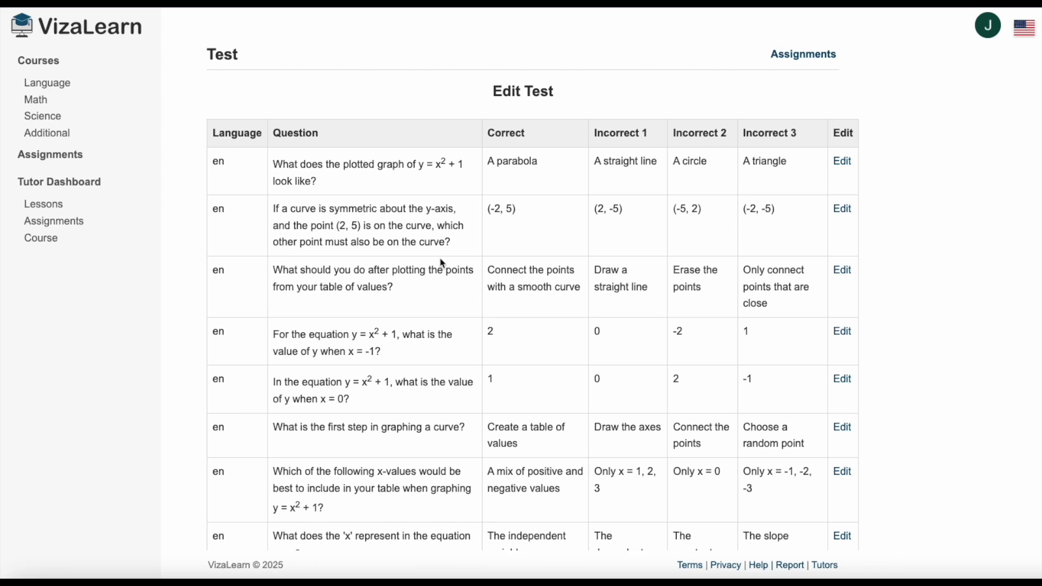
pyautogui.scroll(-1, 443, 263)
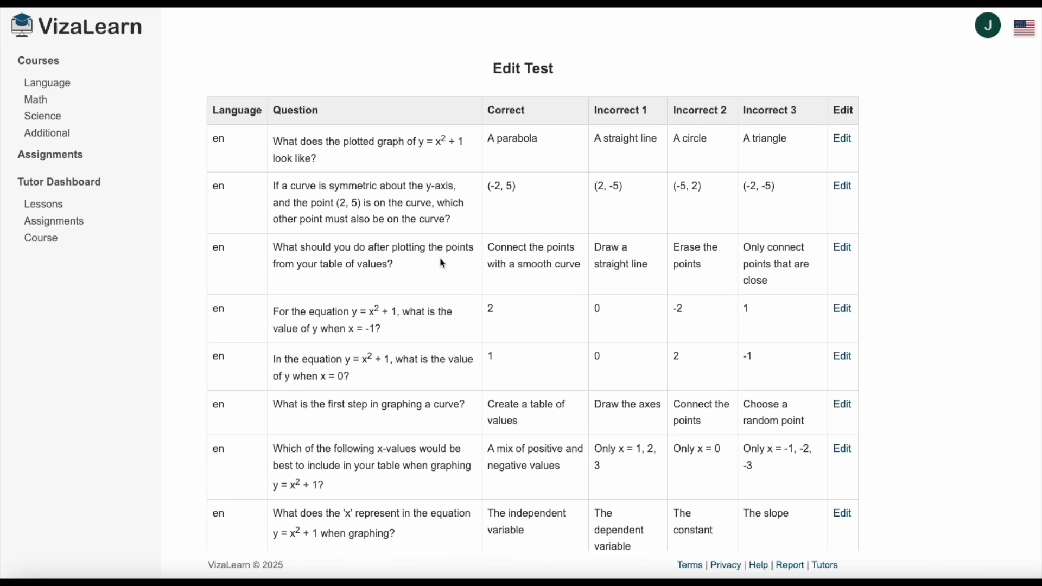
pyautogui.scroll(2, 442, 263)
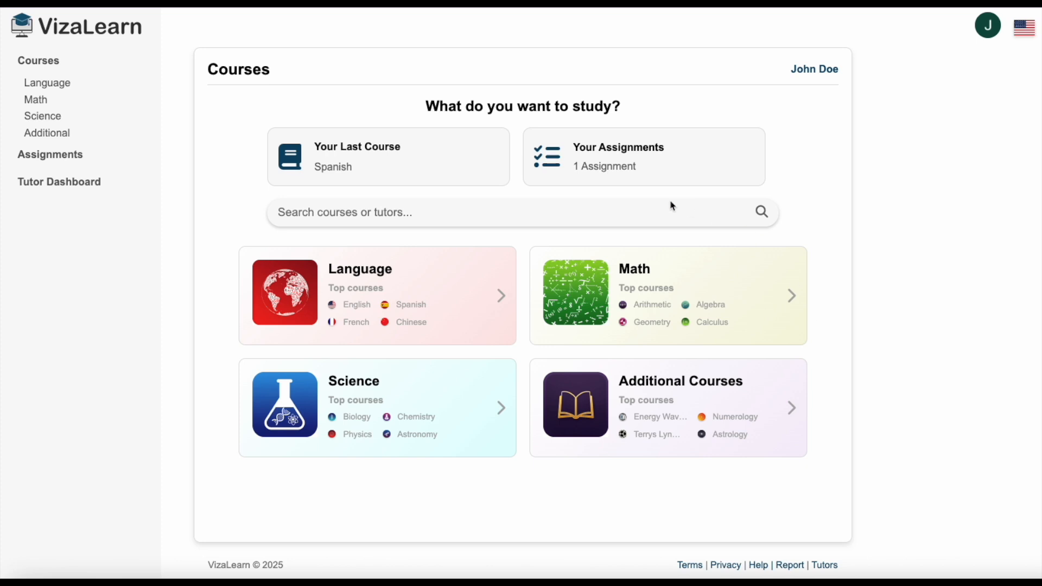
# Open the student's list of assignments from tutors on the course home page.
pyautogui.click(595, 169)
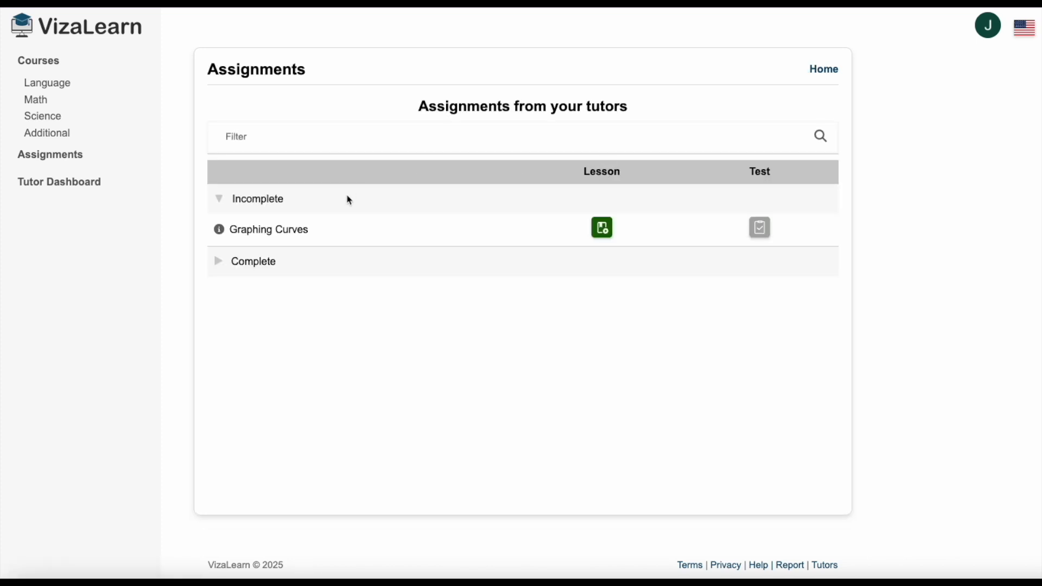
# Open the assigned Graphing Curves lesson as a student and read through it to the practice problems.
pyautogui.click(604, 229)
pyautogui.scroll(-7, 545, 249)
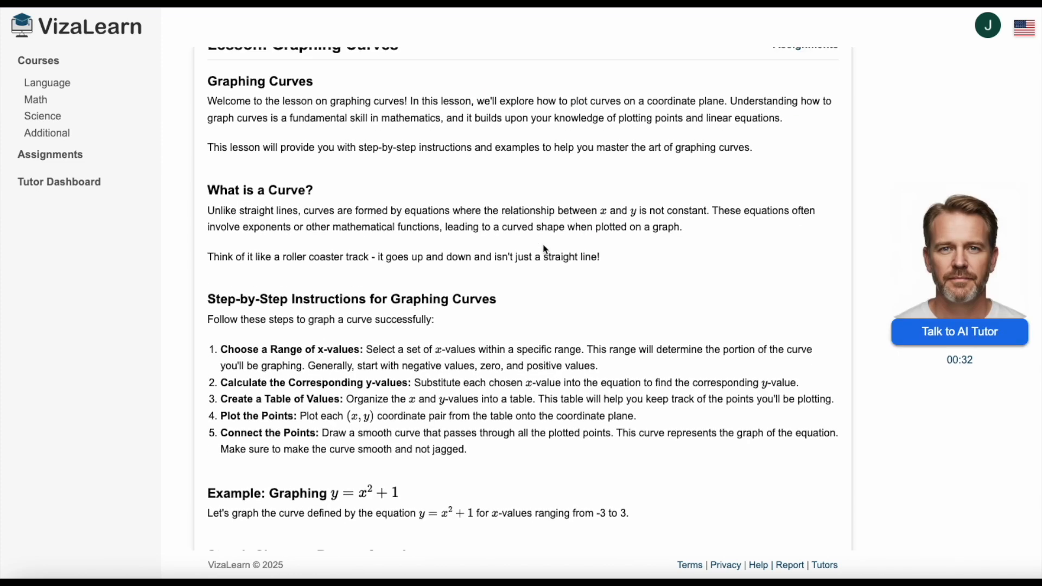
pyautogui.scroll(-12, 548, 251)
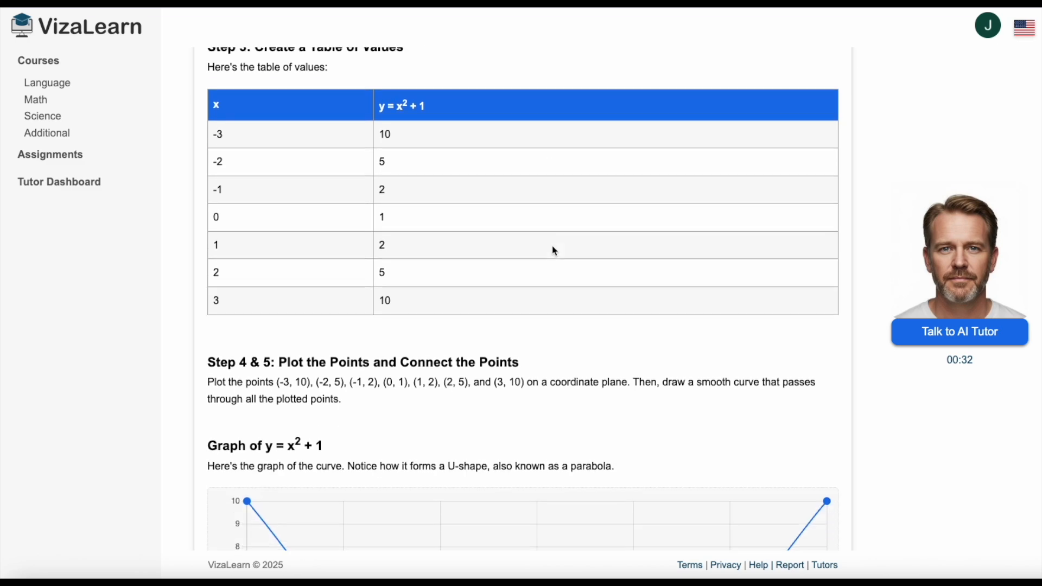
pyautogui.scroll(-10, 555, 248)
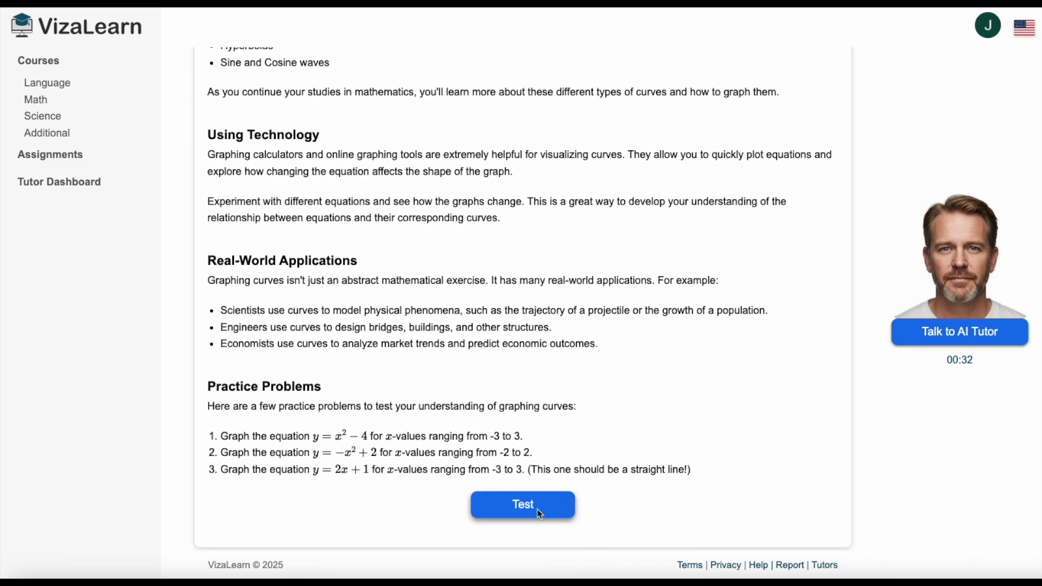
# Start the Graphing Curves test, answer the y-axis symmetry question with (-5, 2) and continue to the following question.
pyautogui.click(540, 514)
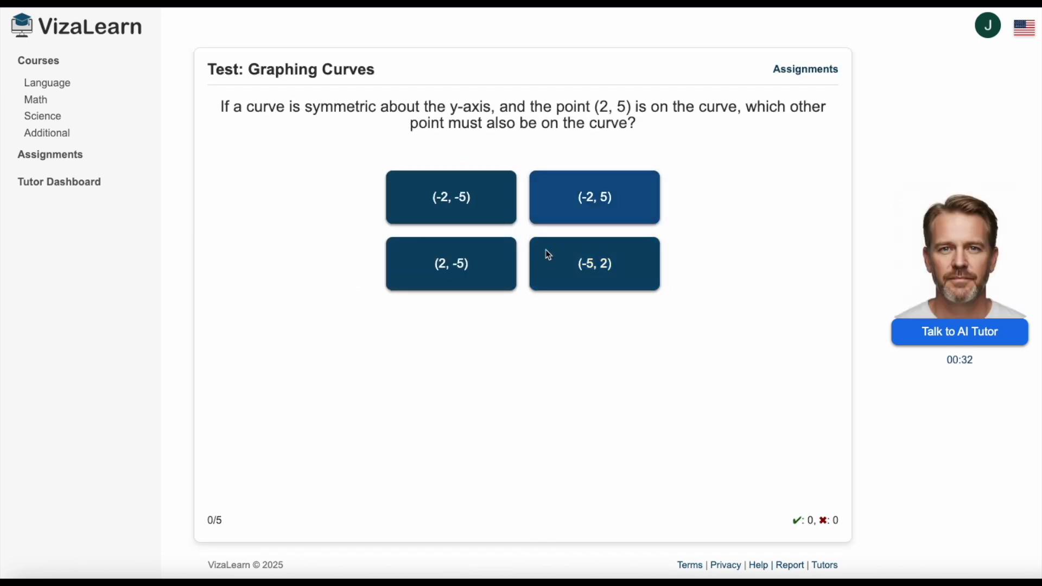
pyautogui.click(558, 272)
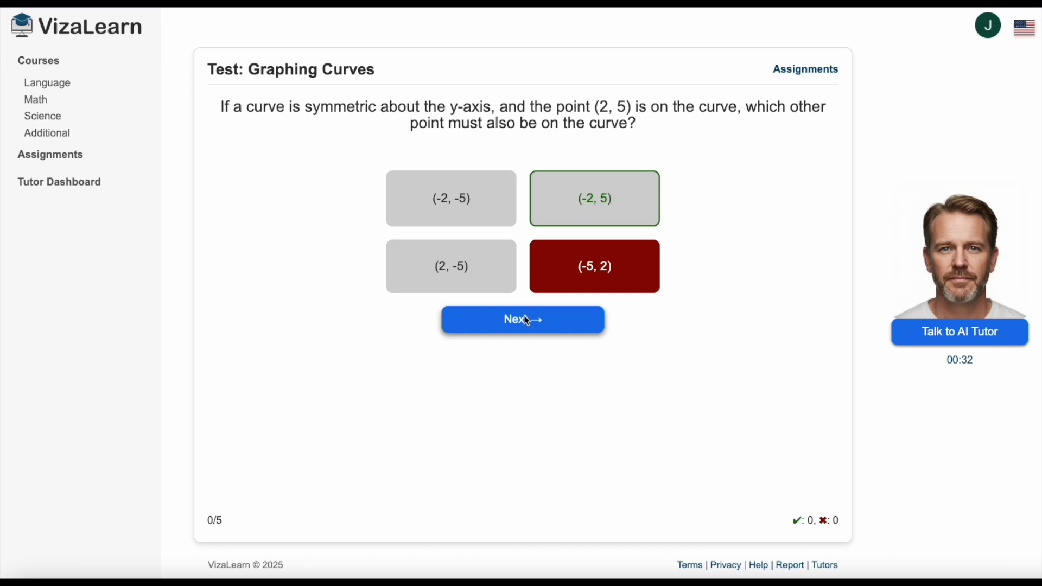
pyautogui.click(526, 322)
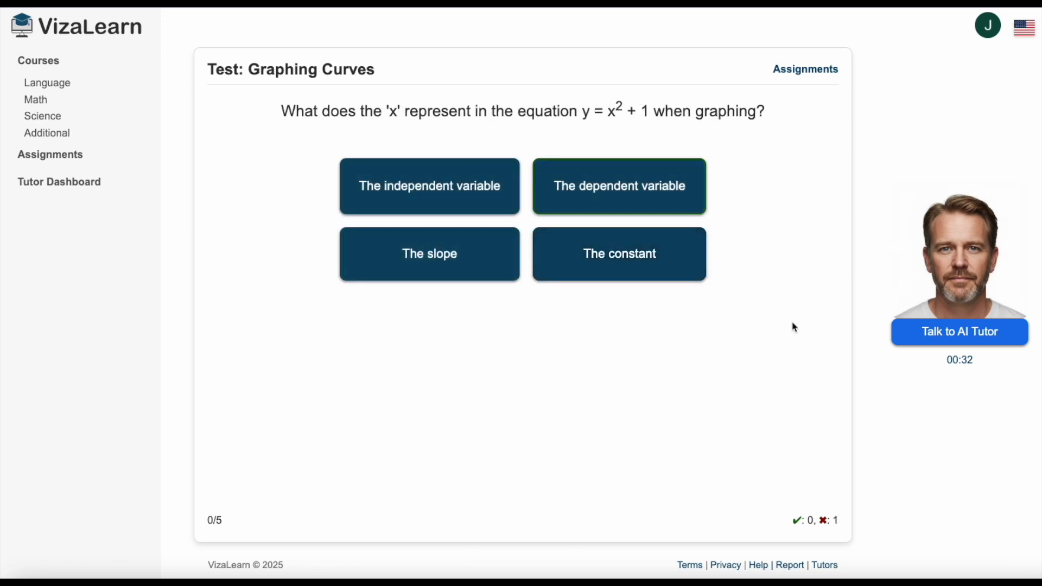
# Ask the AI Tutor in writing "How would I graph an equation like y=x^3+3?".
pyautogui.click(937, 330)
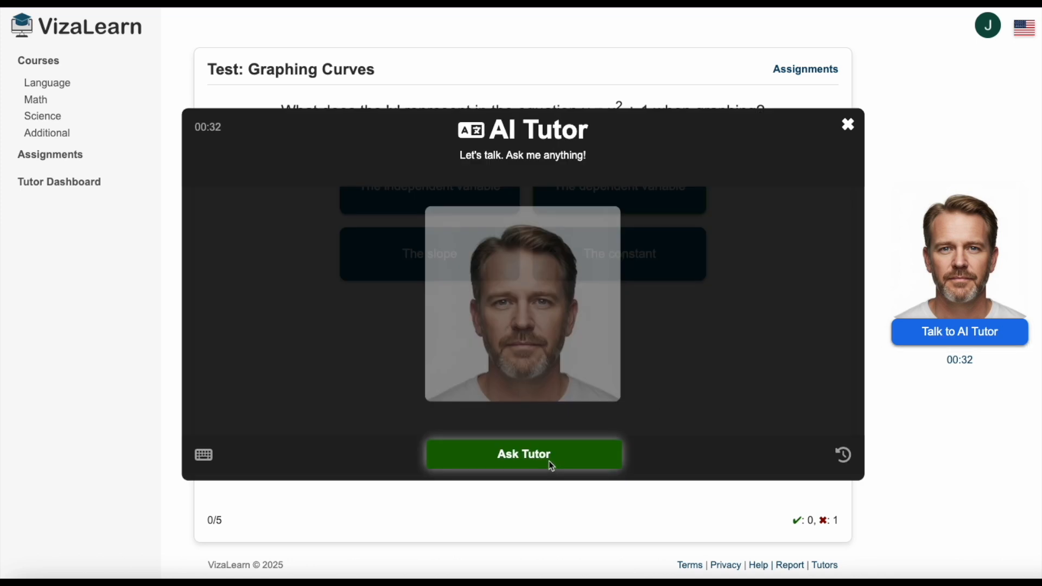
pyautogui.click(205, 456)
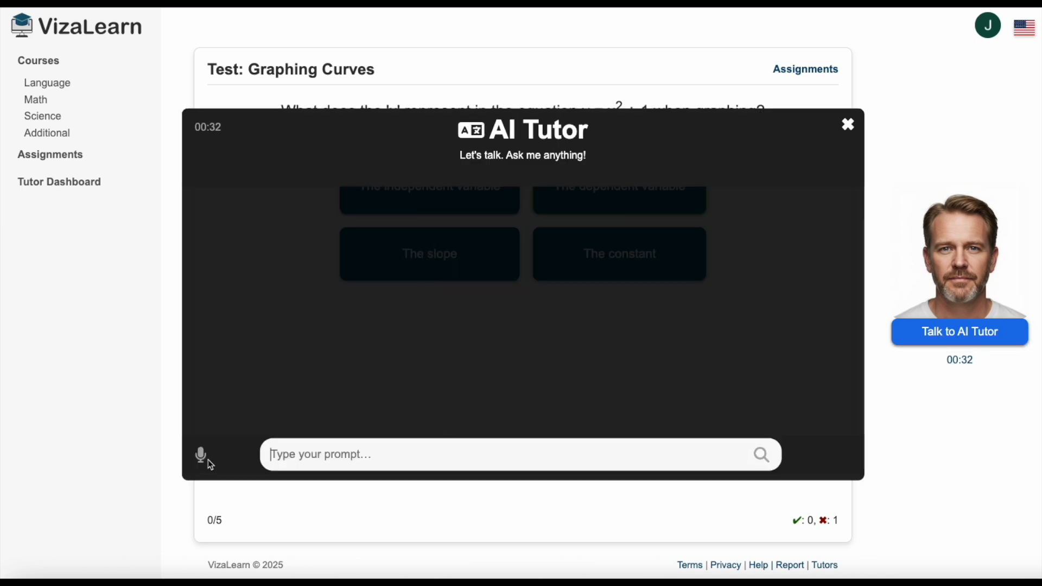
pyautogui.click(332, 459)
pyautogui.write('How would I graph an equation like y=x^3+3?')
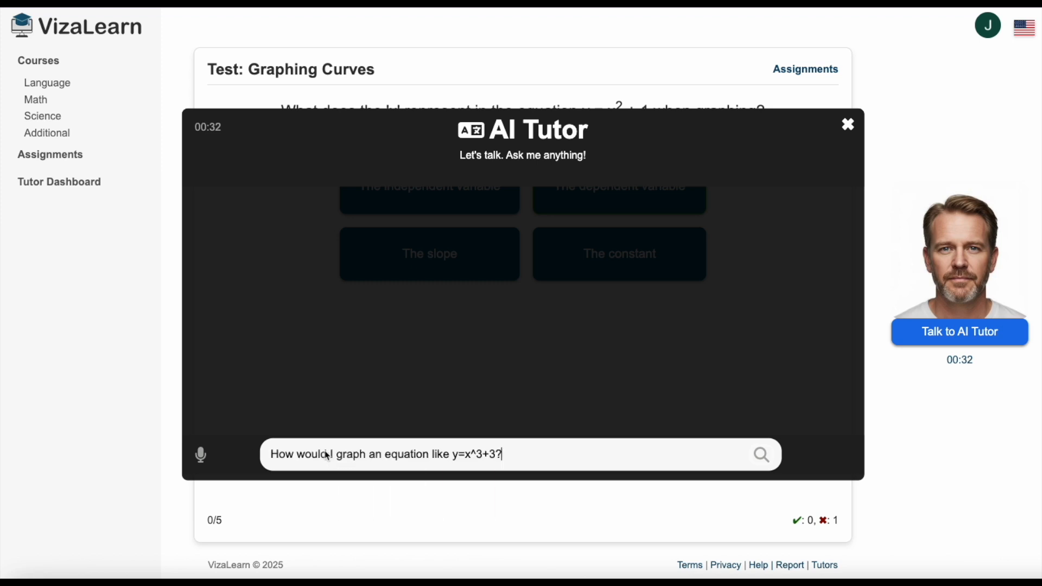
pyautogui.press('Return')
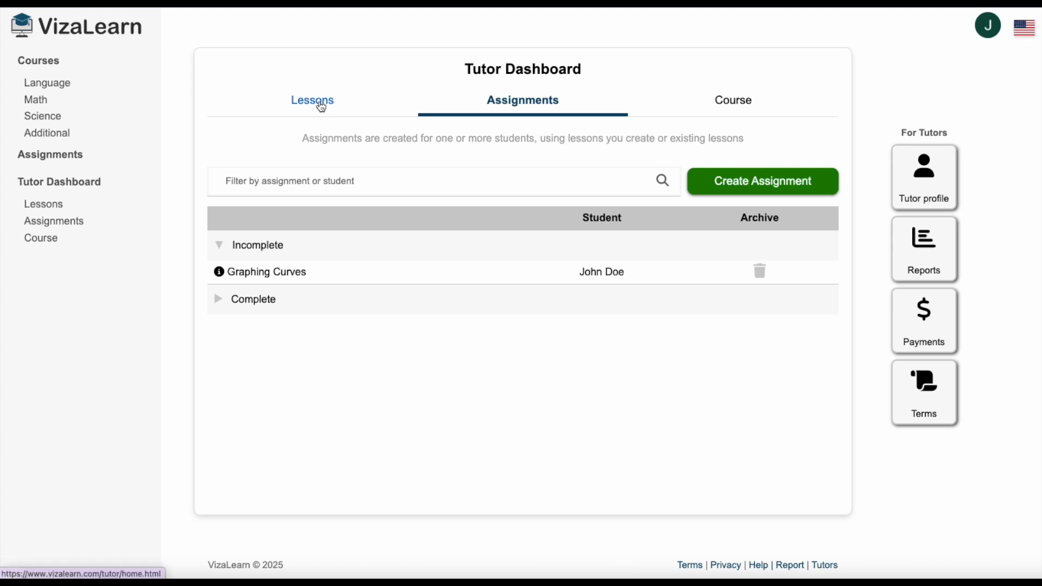
# Create a college-level lesson on finance and stock trading, covering late-1900s and early-2000s crashes, with a bar chart of year-end Dow Jones averages from 1990 to 2020.
pyautogui.click(322, 106)
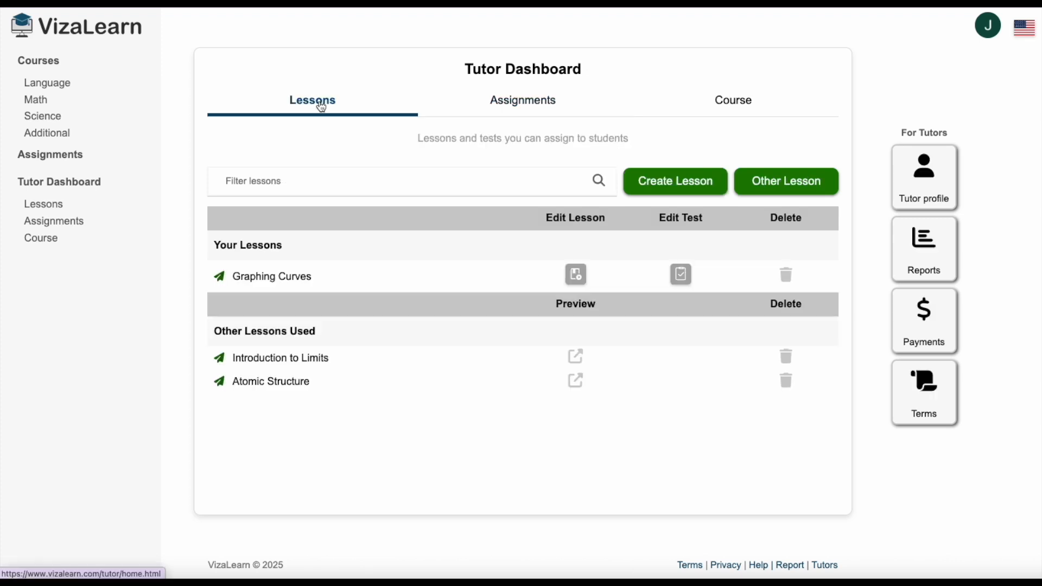
pyautogui.click(649, 187)
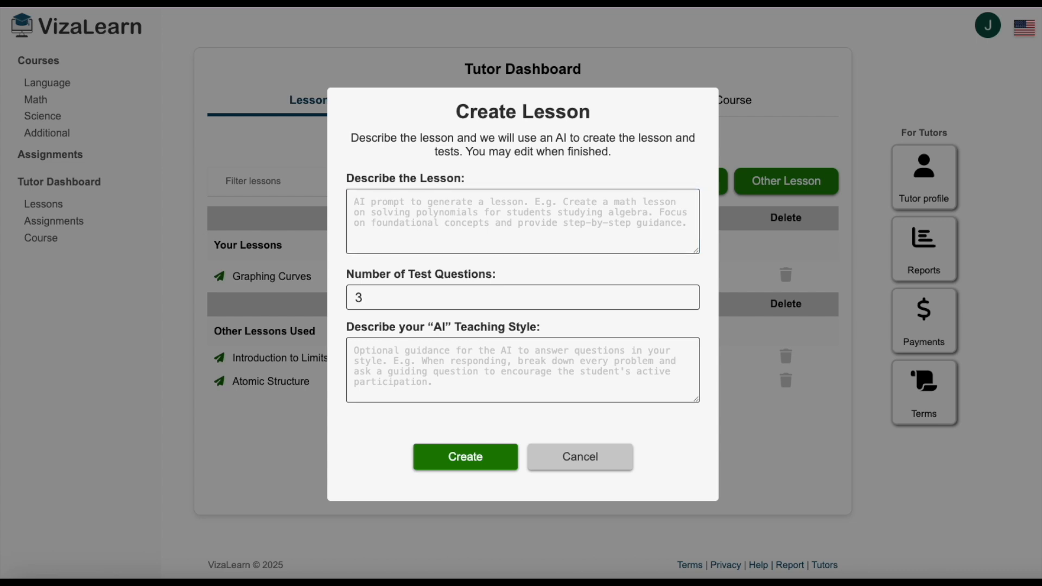
pyautogui.click(404, 204)
pyautogui.write('Generate a college level lesson about finance and trading stocks, including history of some of the recent crash events in the late 1900s and early 2000s. Also include a bar chart of the Dow Jones average at the end of each year from 1990 to 2020.')
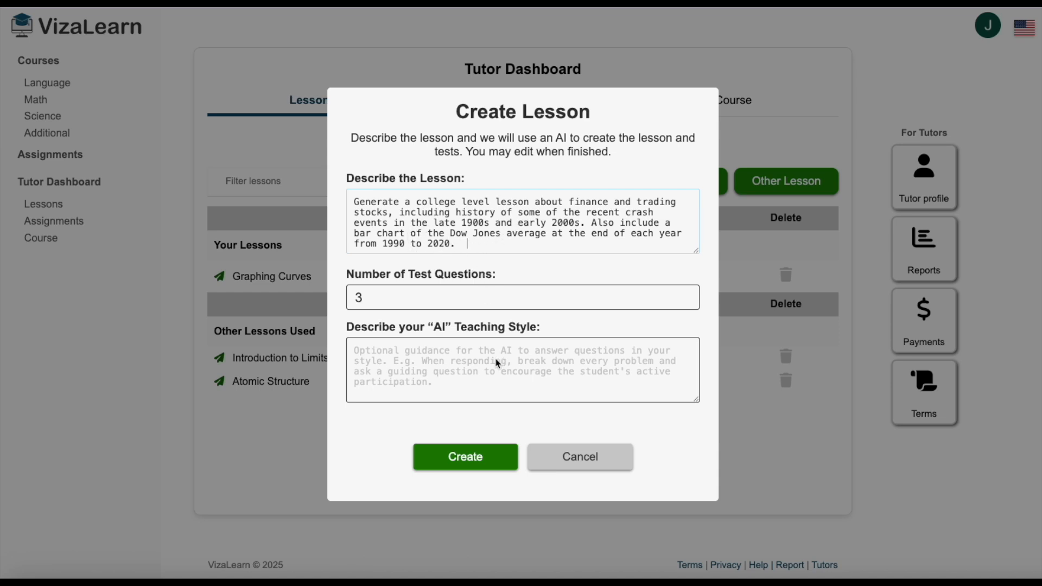
pyautogui.click(464, 459)
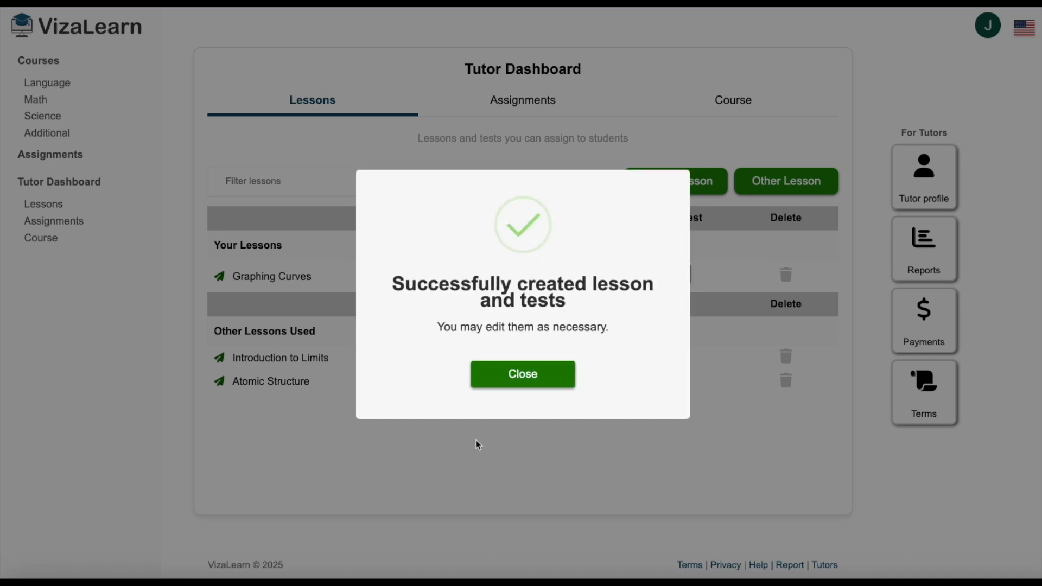
pyautogui.click(528, 379)
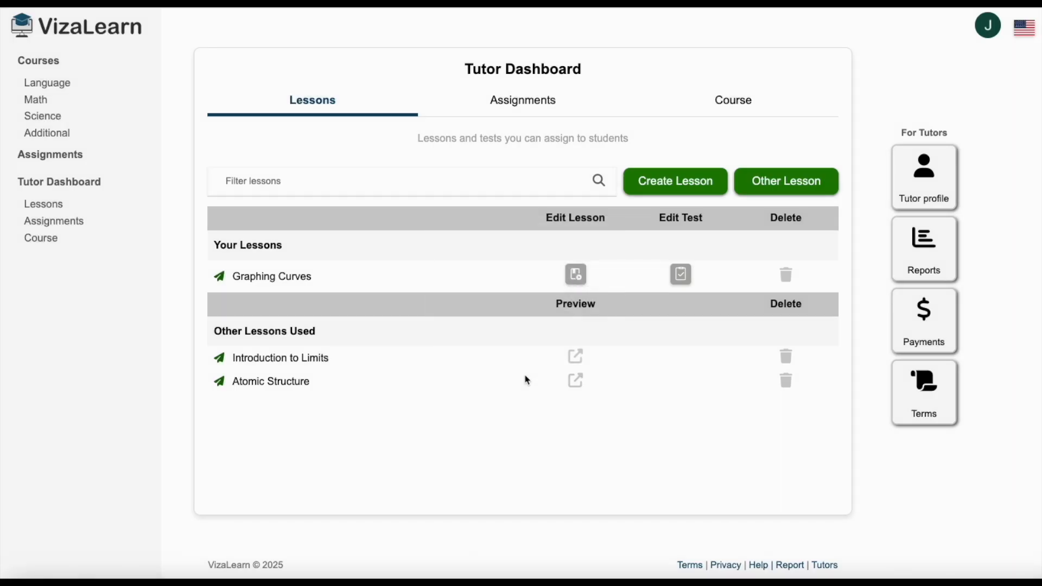
# Open the Stock Trading Finance lesson for editing and review its concepts, market crashes, trading strategies and Dow Jones bar chart.
pyautogui.click(577, 278)
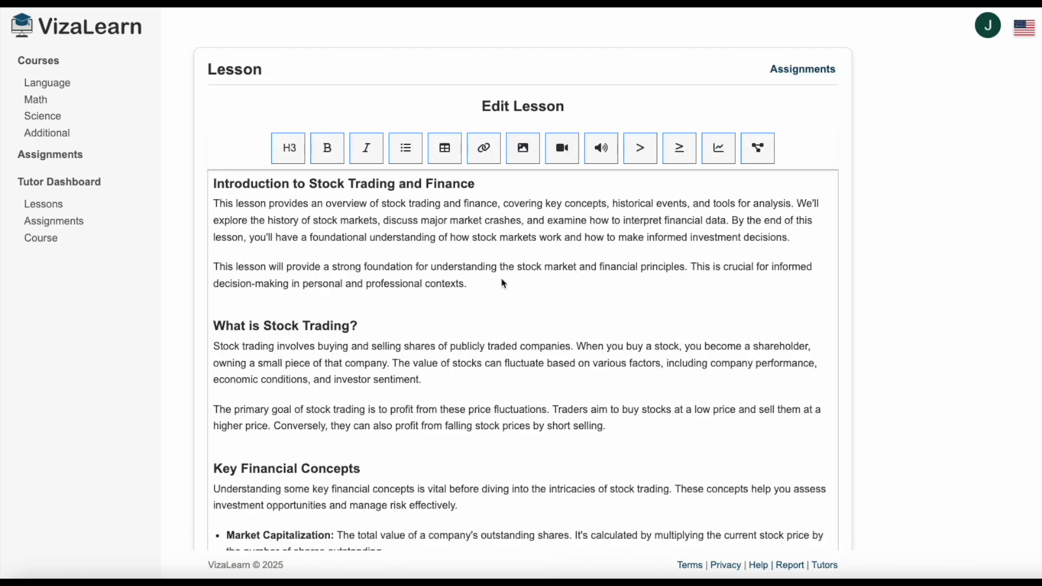
pyautogui.scroll(-8, 450, 281)
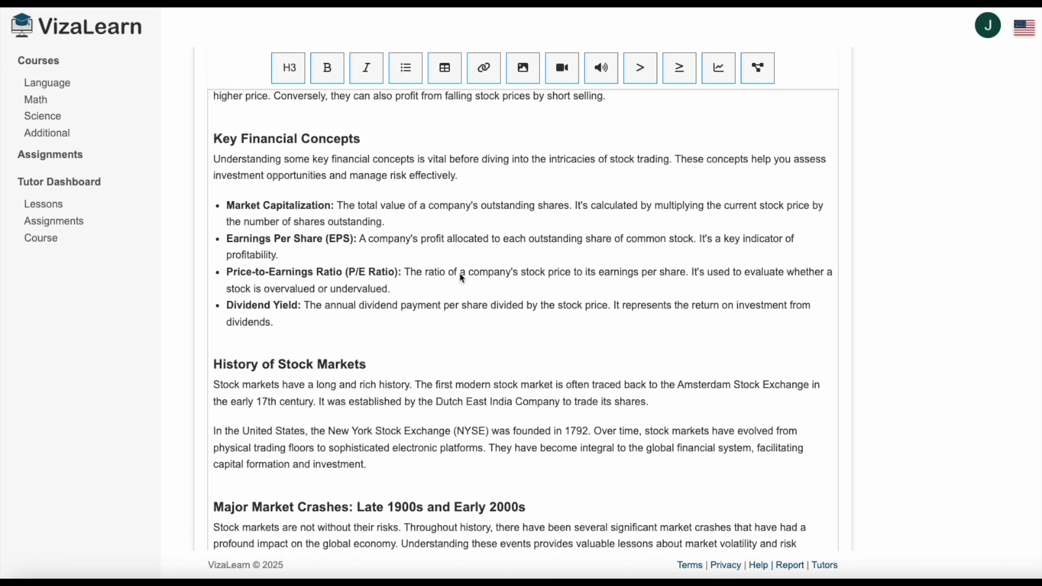
pyautogui.scroll(-3, 470, 276)
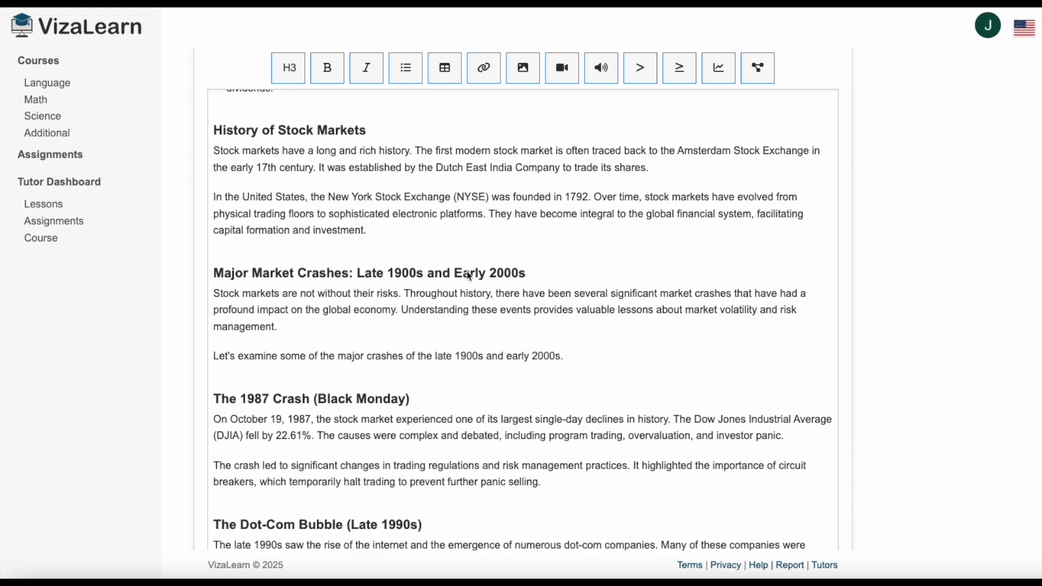
pyautogui.scroll(-4, 470, 276)
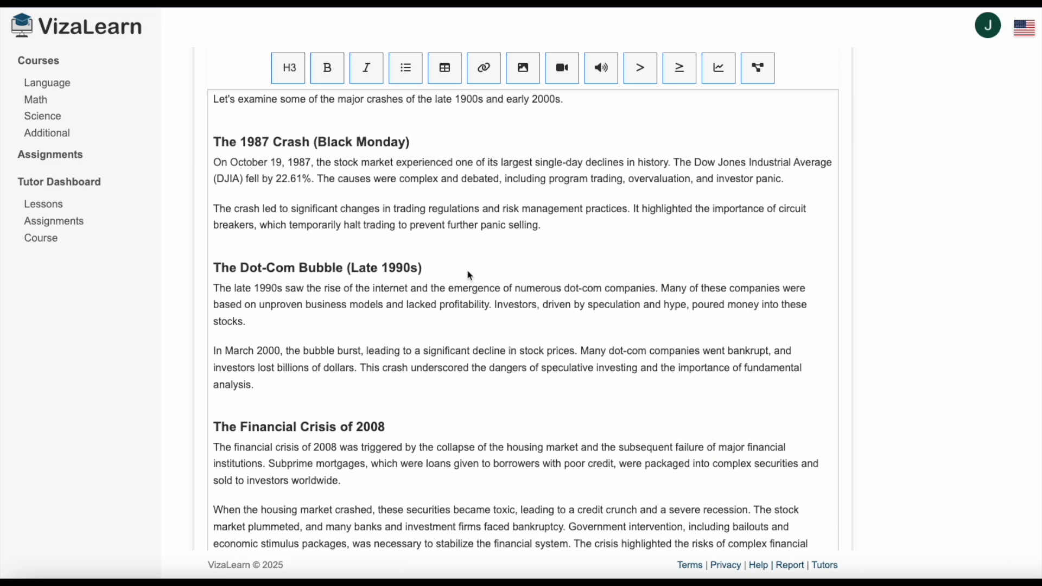
pyautogui.scroll(-4, 470, 276)
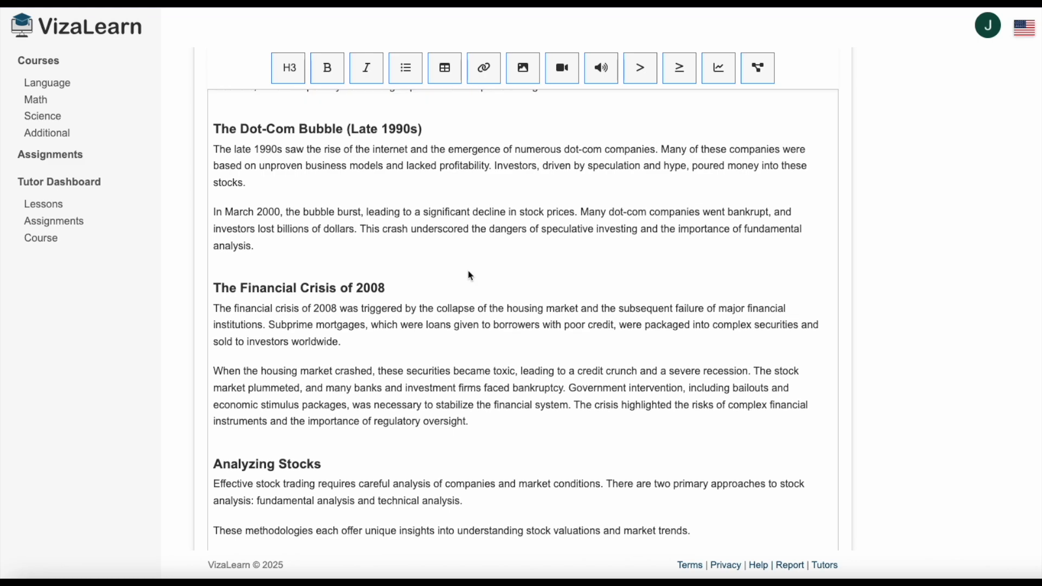
pyautogui.scroll(-2, 470, 275)
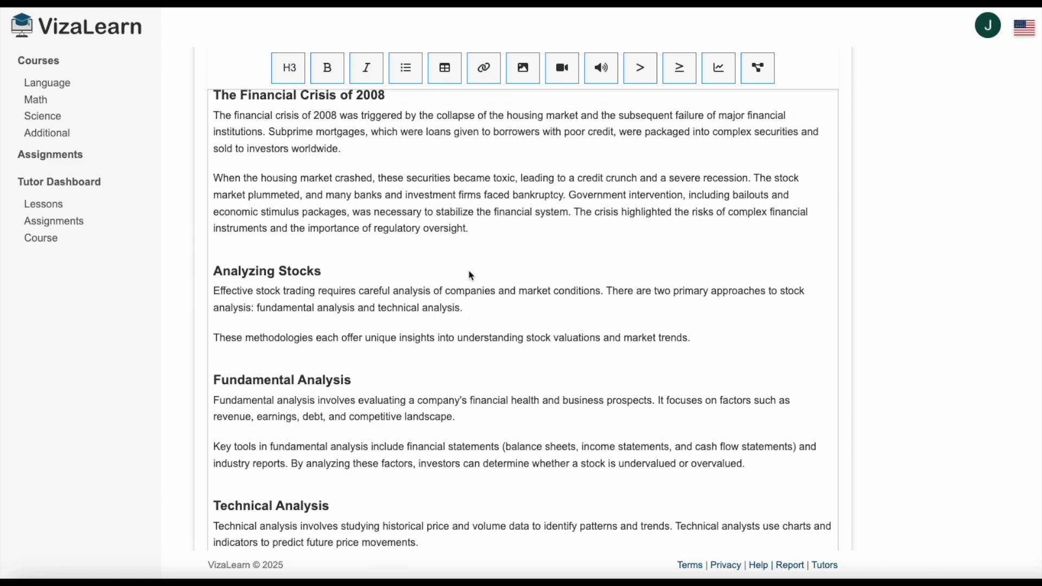
pyautogui.scroll(-15, 471, 275)
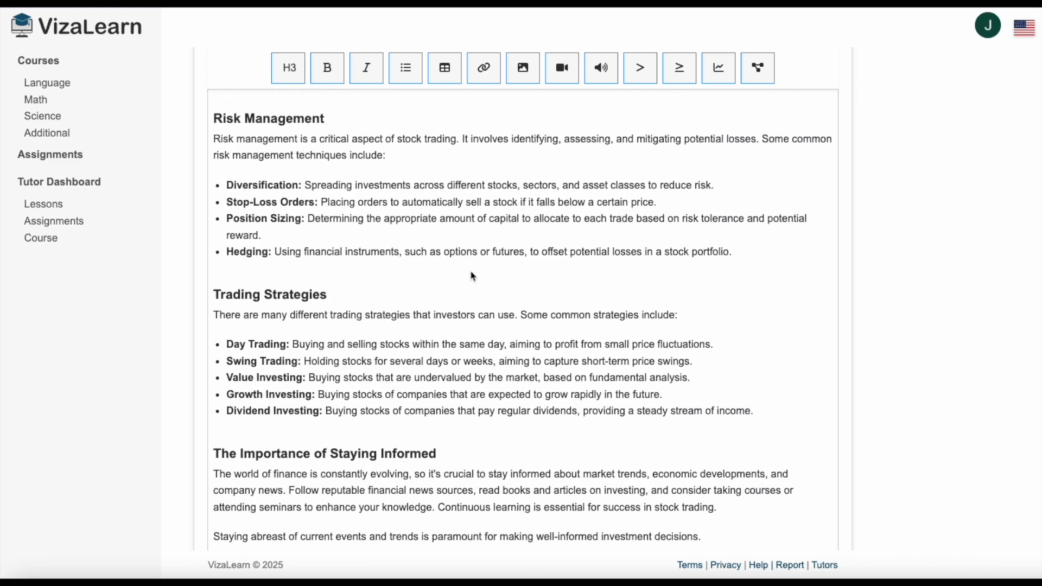
pyautogui.scroll(-10, 472, 276)
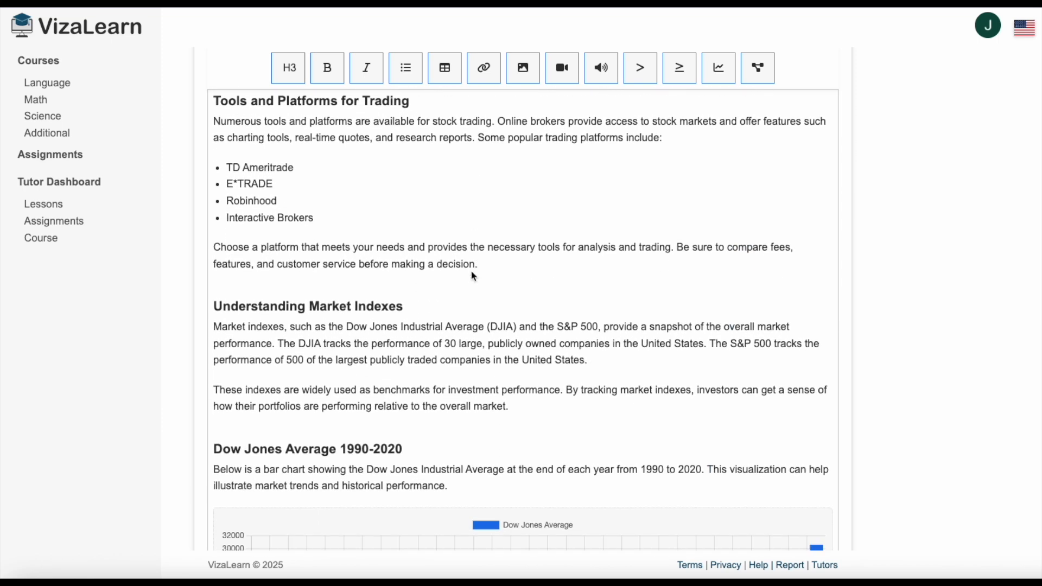
pyautogui.scroll(-2, 472, 276)
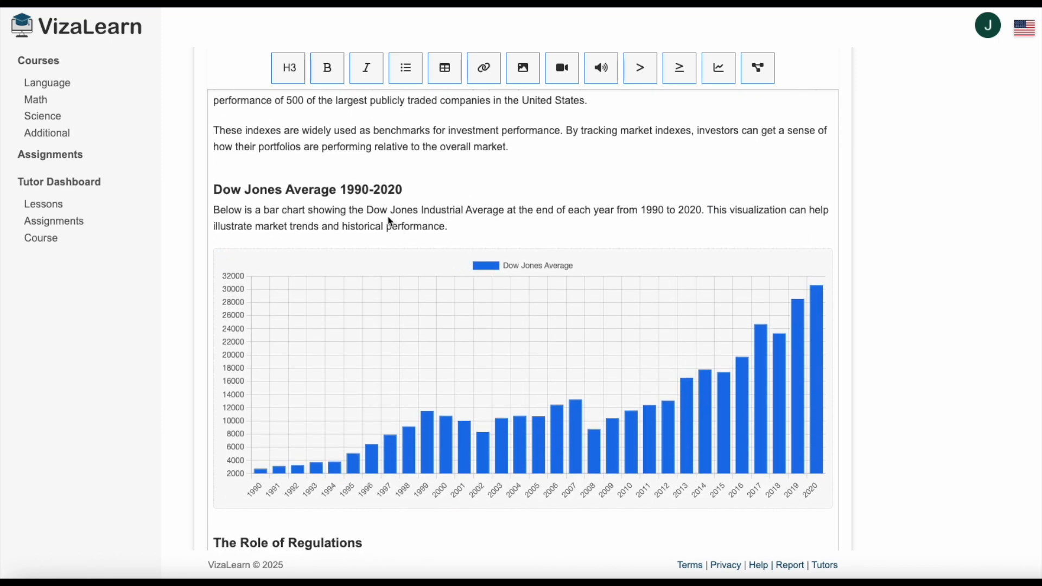
pyautogui.scroll(-3, 523, 273)
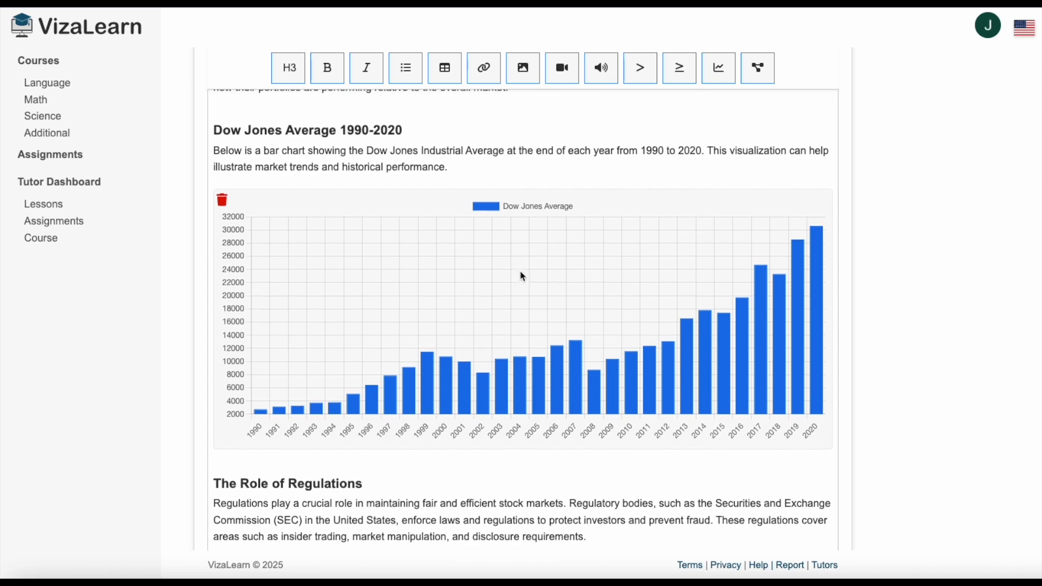
pyautogui.scroll(-7, 524, 277)
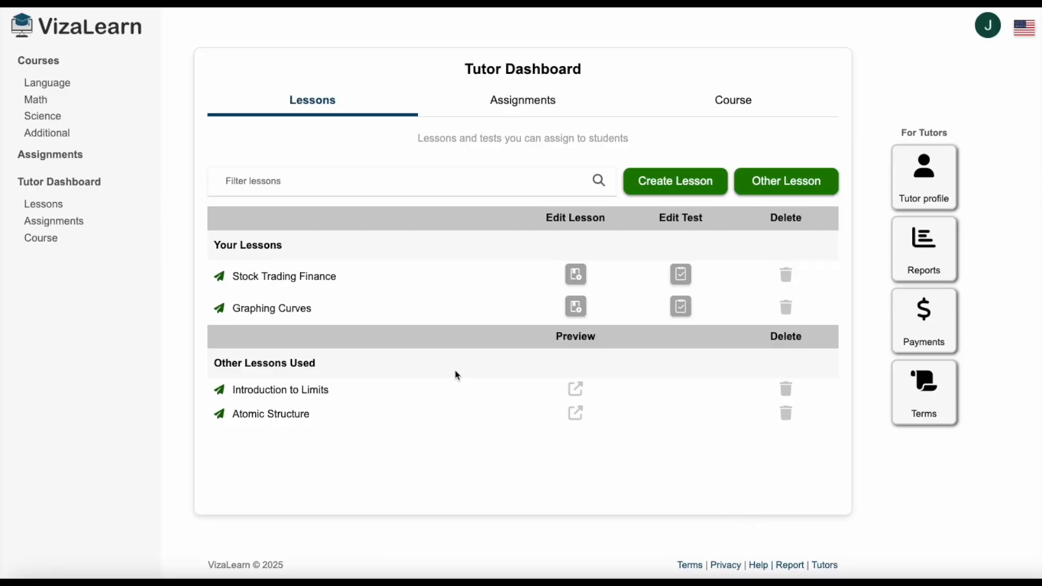
# Check which languages the site offers, keeping the current one.
pyautogui.click(1023, 32)
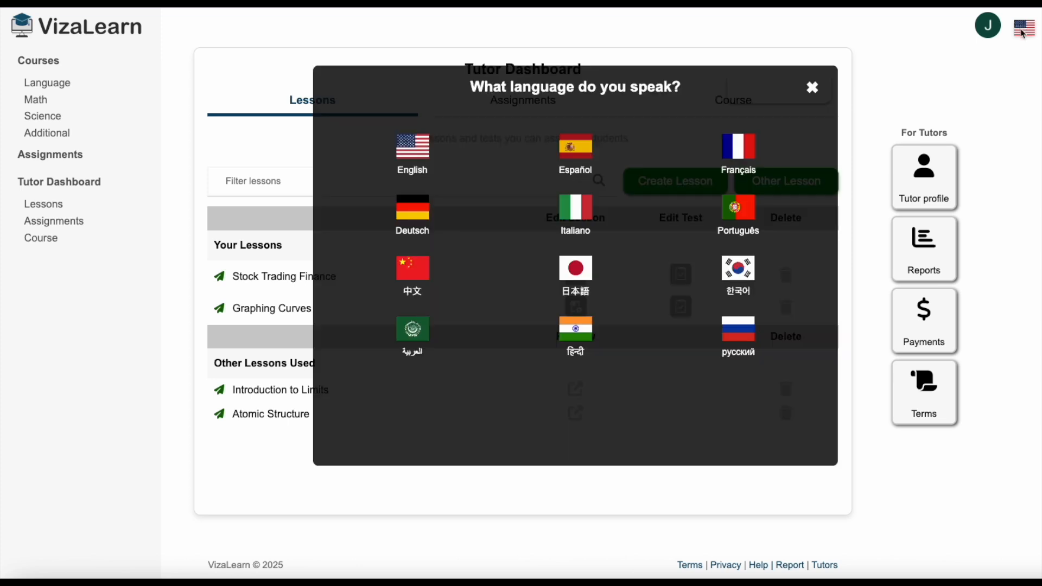
pyautogui.click(813, 88)
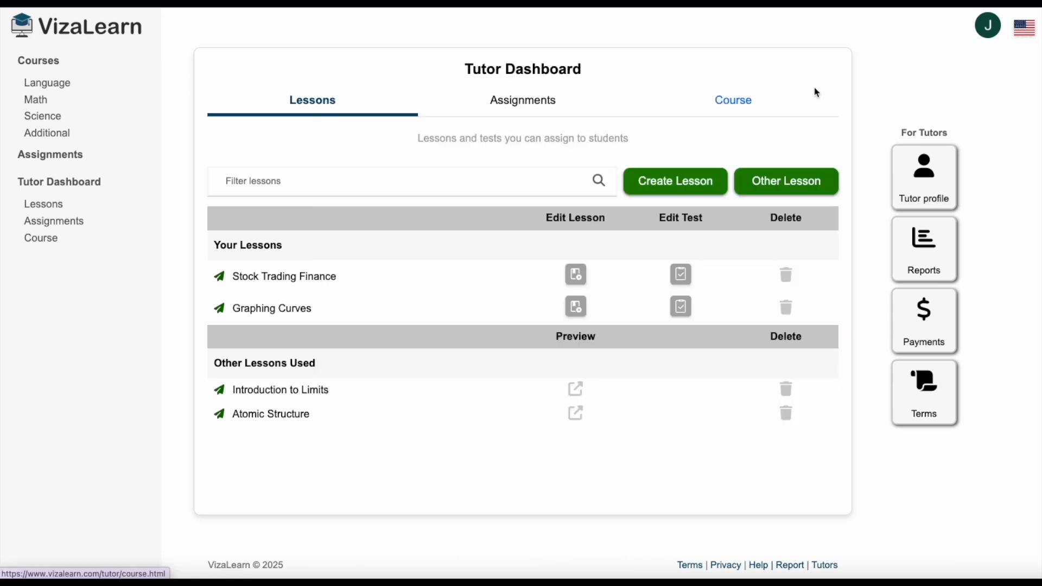
# Create a lesson from the prompt "Construya una lección sobre la construcción de una bicicleta e incluya un diagrama de flujo con los pasos.".
pyautogui.click(670, 186)
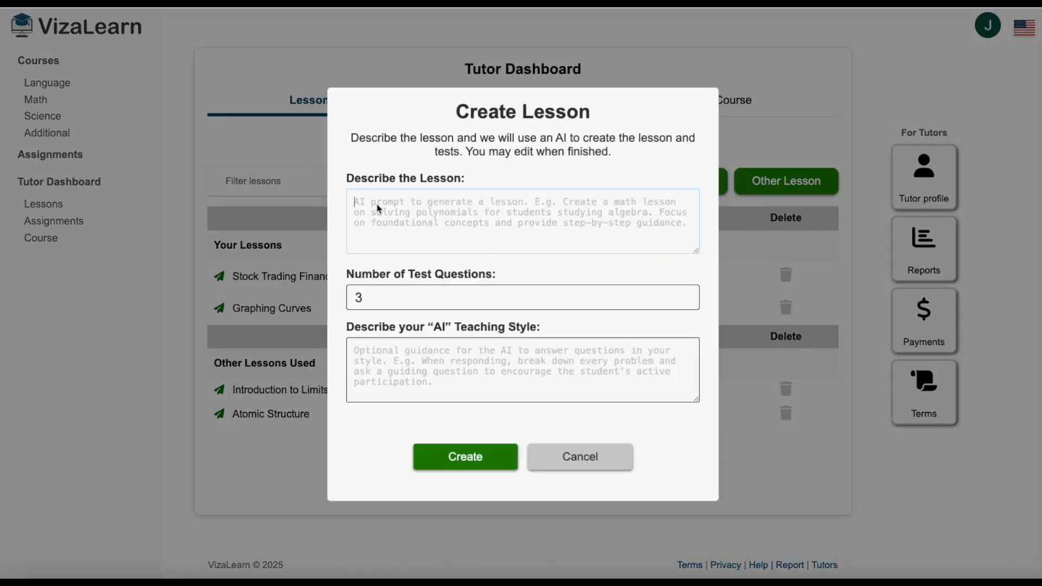
pyautogui.write('Construya una lección sobre la construcción de una bicicleta e incluya un diagrama de flujo con los pasos.')
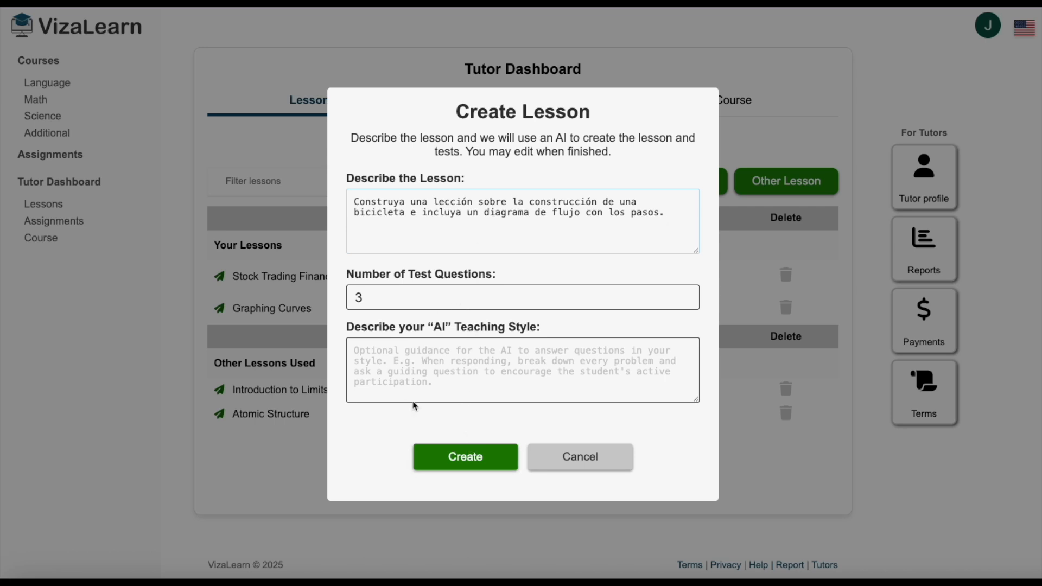
pyautogui.click(476, 461)
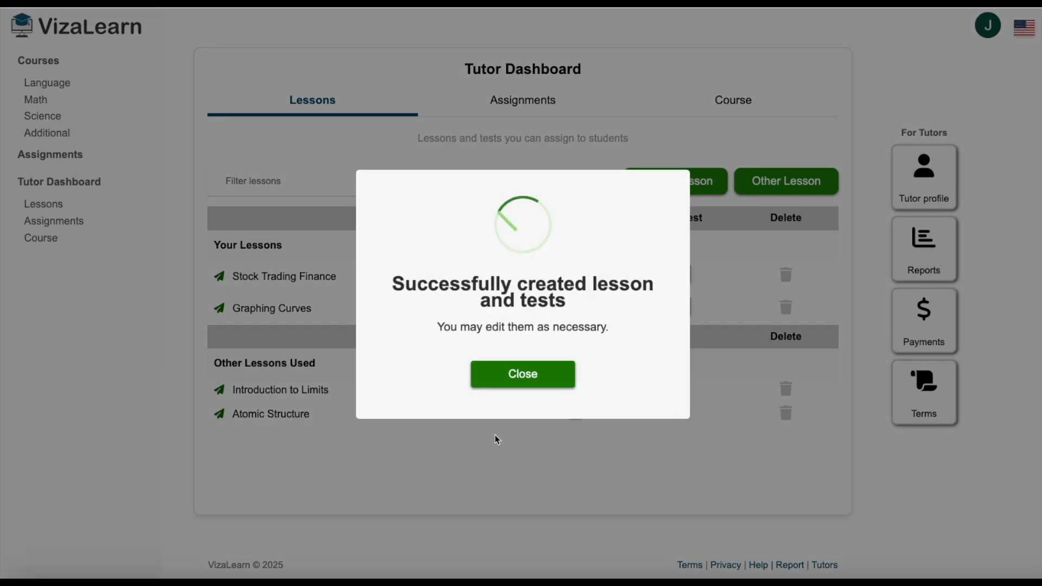
pyautogui.click(536, 380)
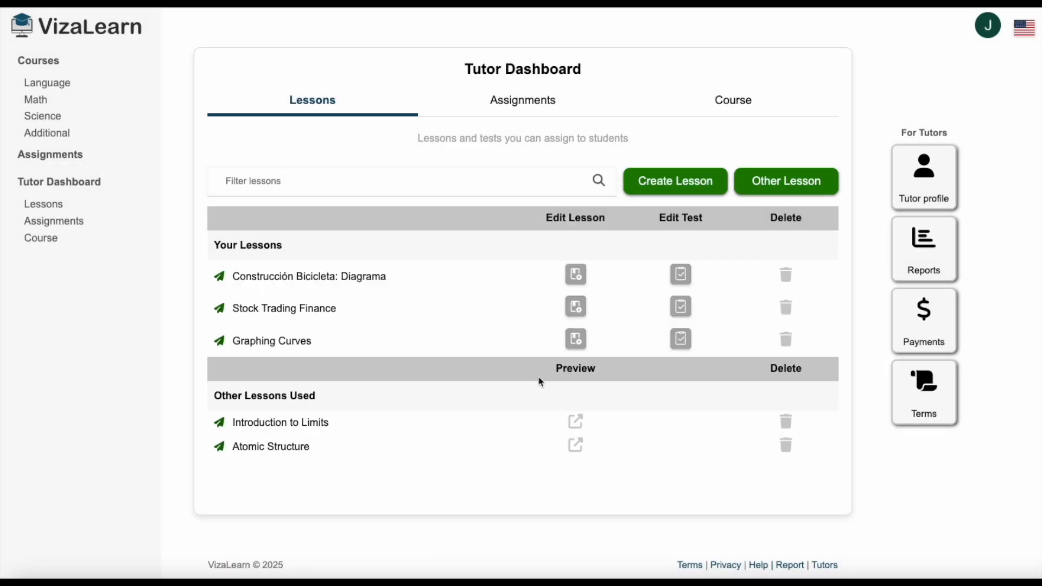
# Open the Construcción Bicicleta: Diagrama lesson for editing and review its tools list and construction flowchart.
pyautogui.click(577, 278)
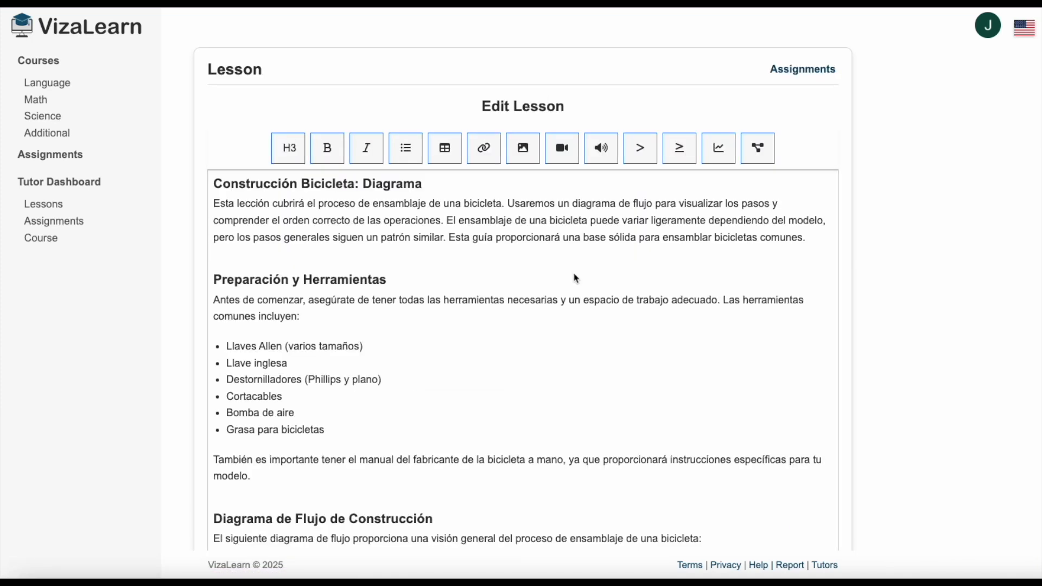
pyautogui.scroll(-5, 432, 222)
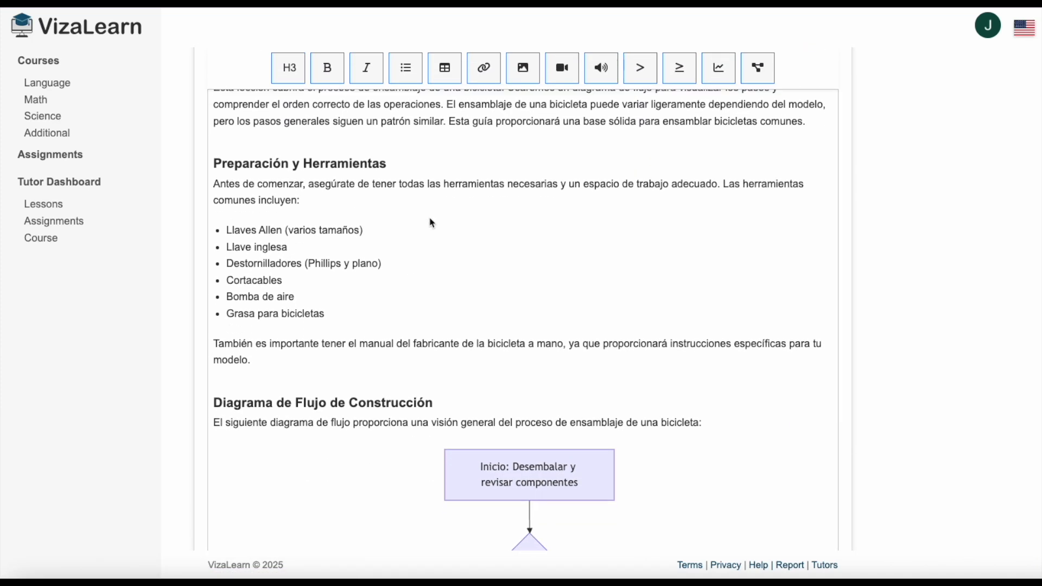